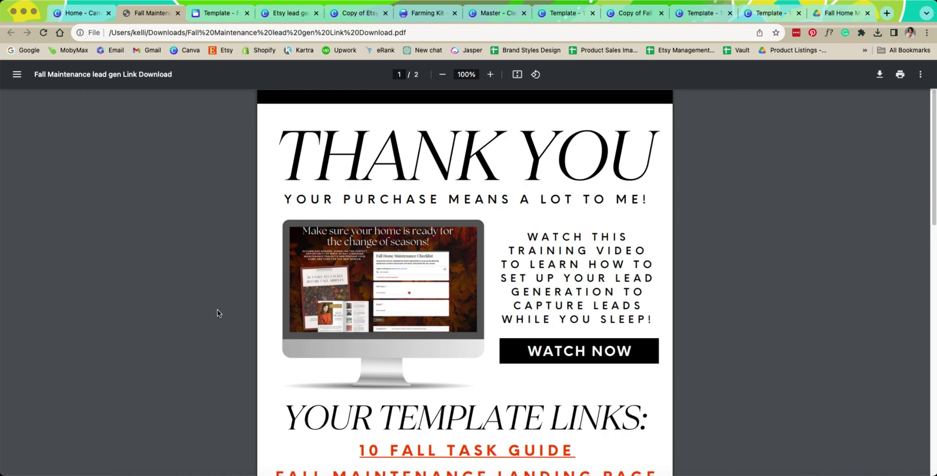
Step: Make an editable copy of the 10 Fall Task 2023 template, then return to the Fall Maintenance landing page
scroll(232, 300, down, 4)
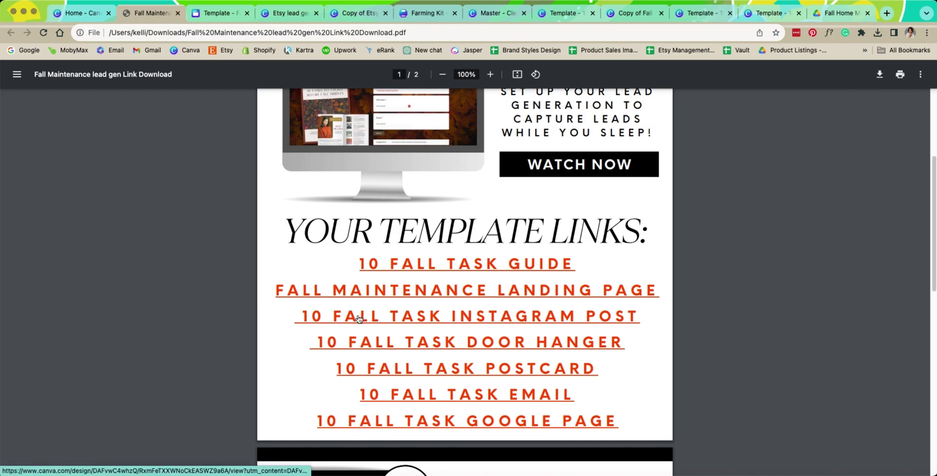
scroll(359, 318, up, 4)
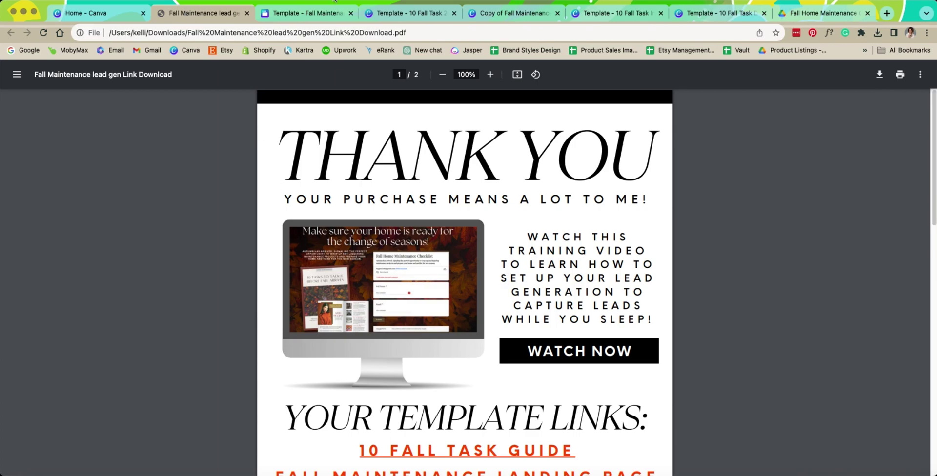
click(401, 10)
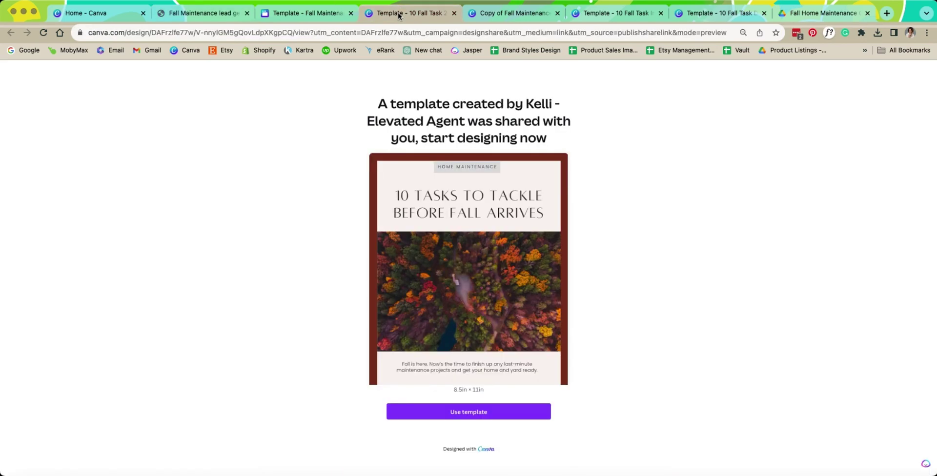
click(466, 414)
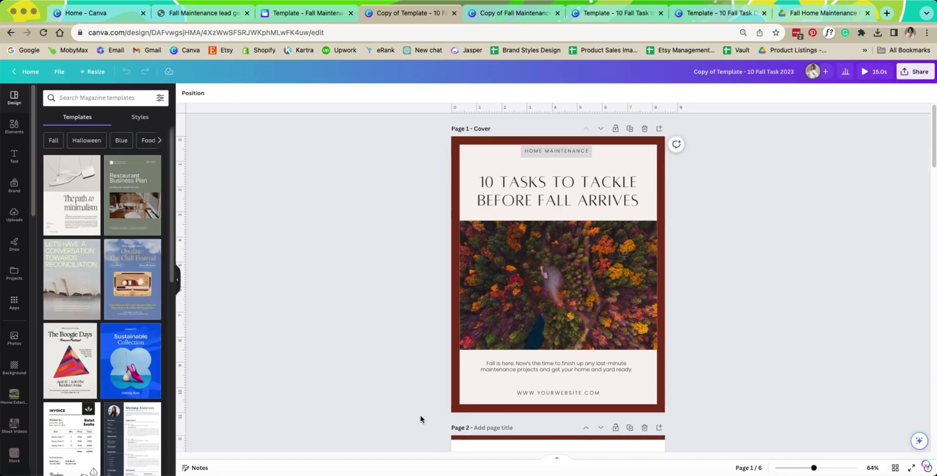
scroll(418, 417, down, 5)
key(ctrl+shift+Tab)
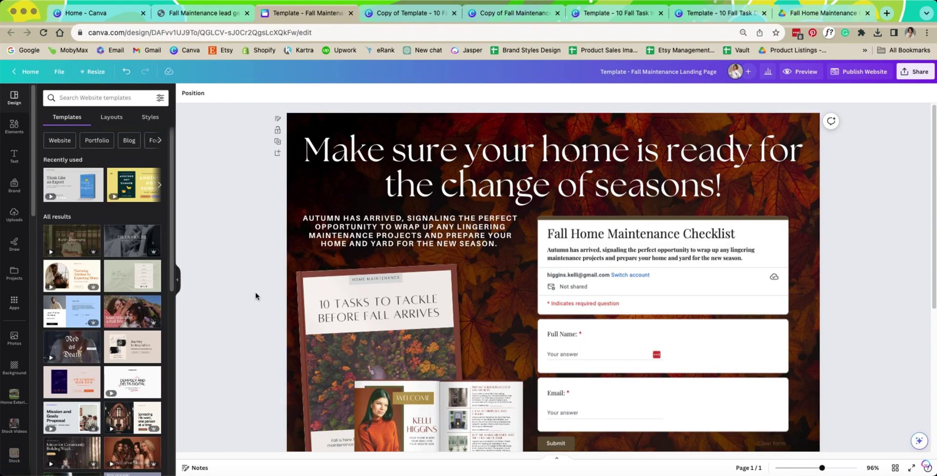
Step: Select the embedded Fall Home Maintenance Checklist Google Form on the landing page and delete it
scroll(256, 296, down, 3)
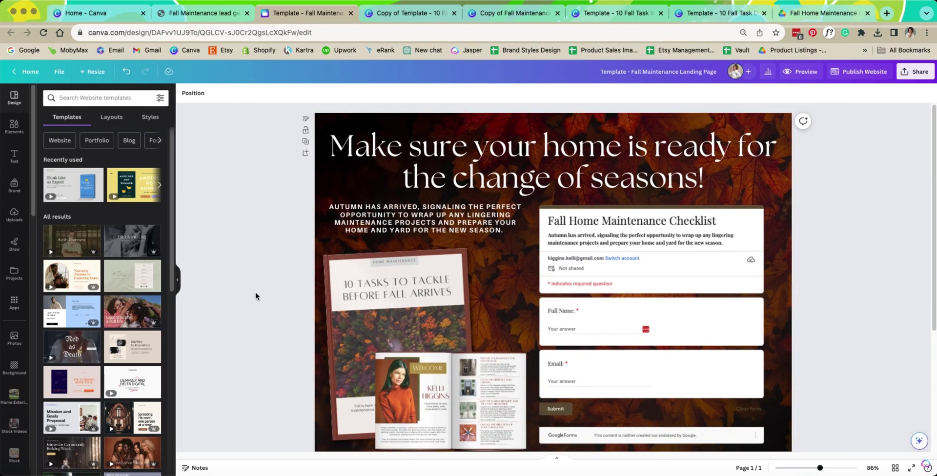
scroll(255, 296, down, 2)
scroll(255, 296, down, 5)
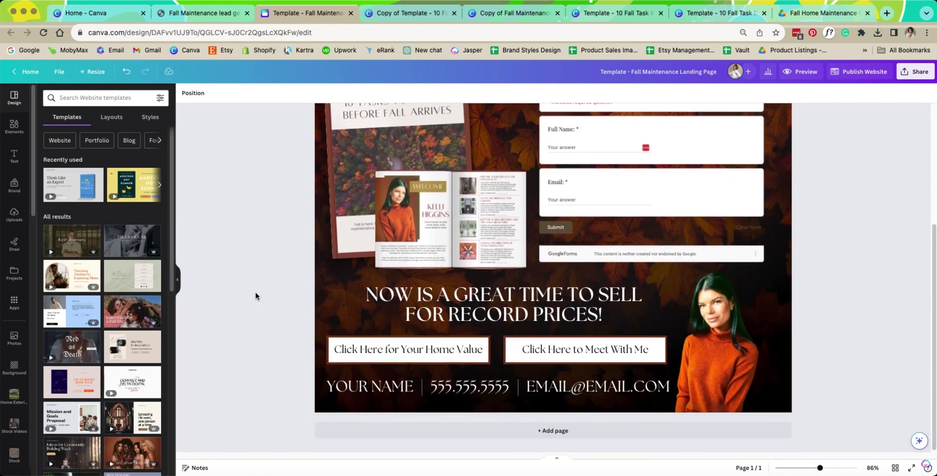
scroll(241, 334, up, 3)
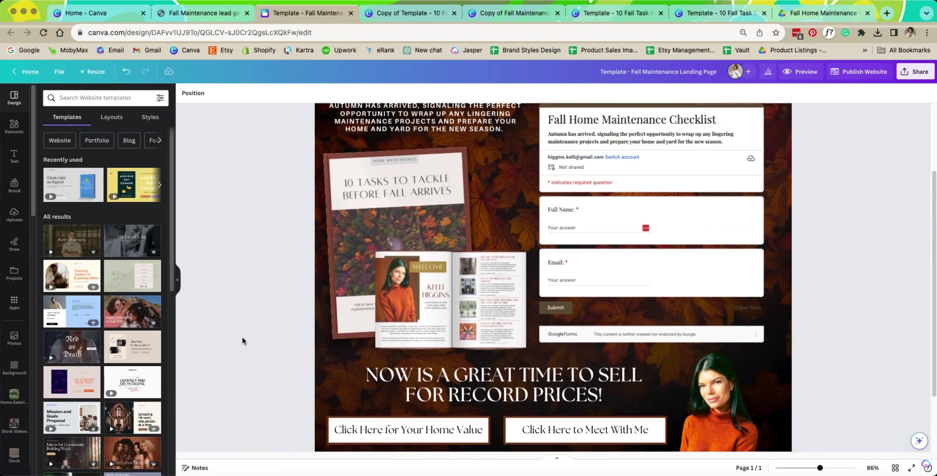
scroll(243, 341, up, 4)
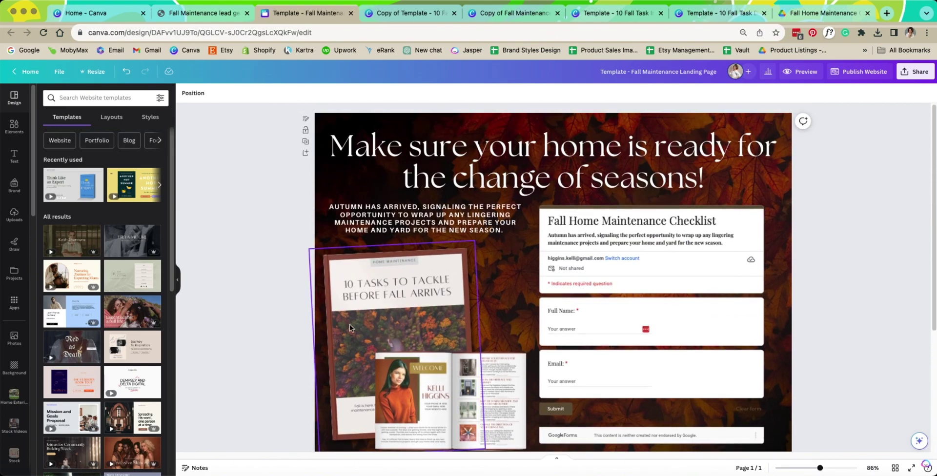
click(568, 278)
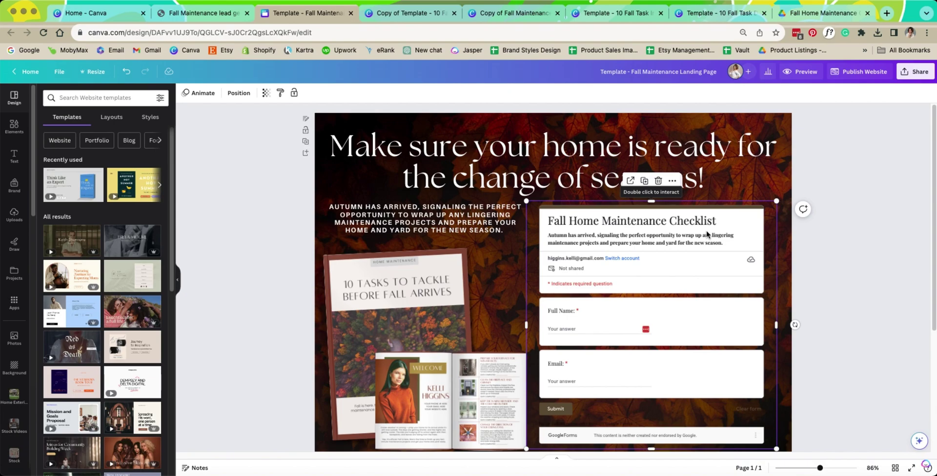
key(Delete)
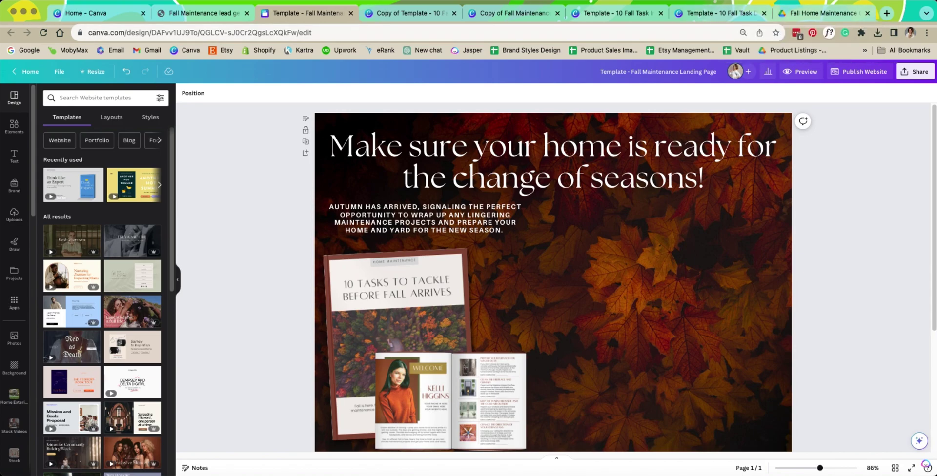
Step: Go to the Google Drive copy page for the Fall Home Maintenance Checklist form
click(830, 15)
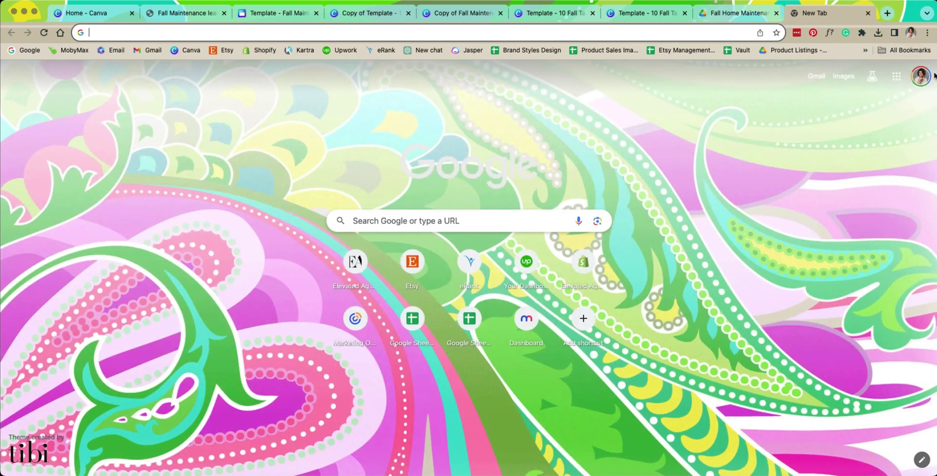
click(921, 75)
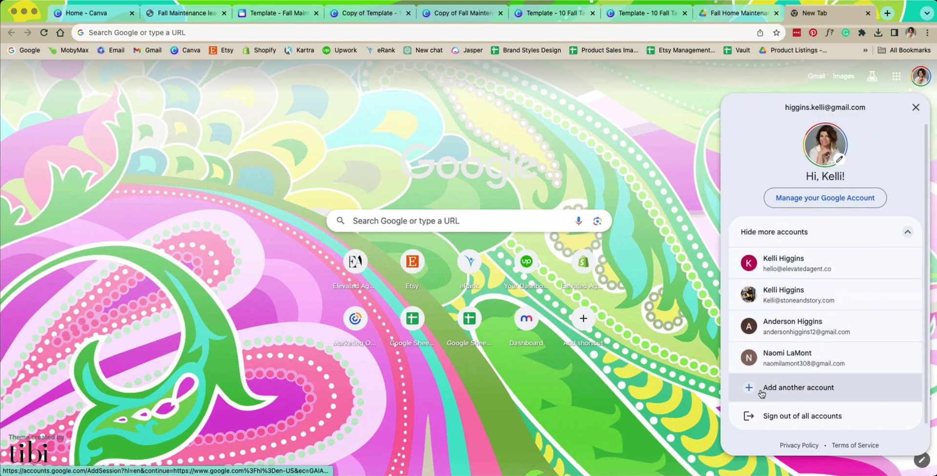
click(916, 108)
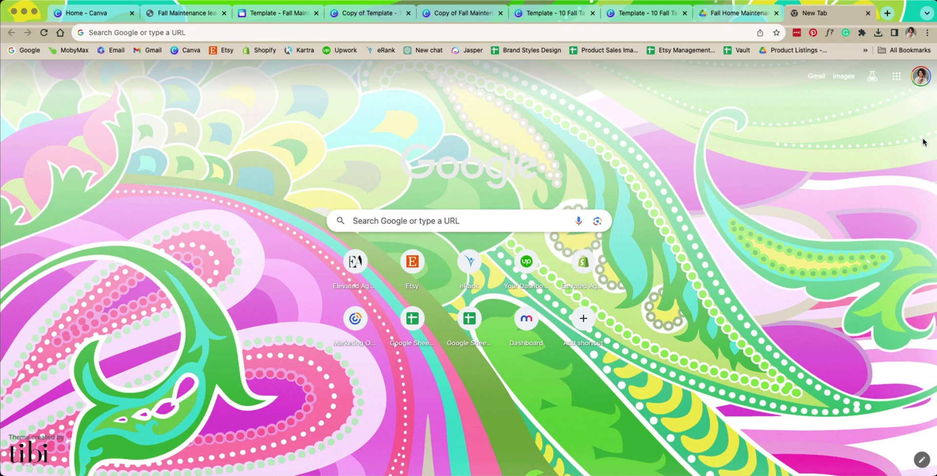
Step: Open Google Drive from the apps grid, check the signed-in account, then close Drive
click(897, 77)
click(897, 272)
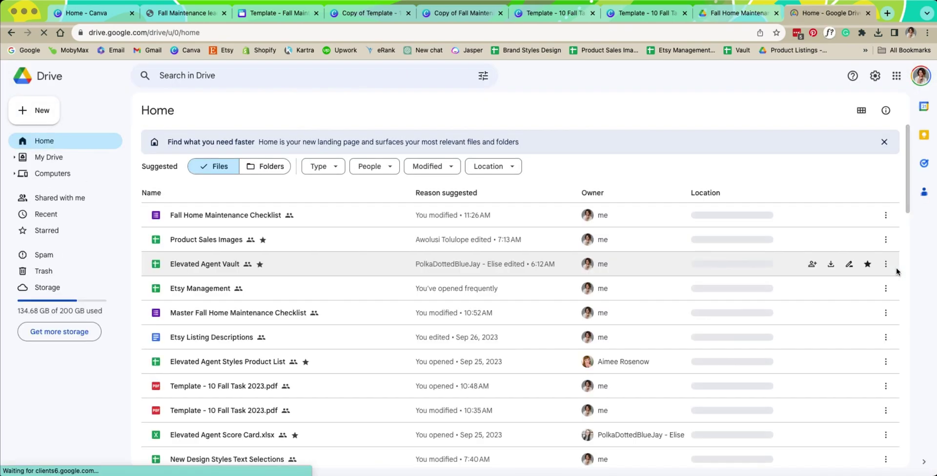
click(915, 80)
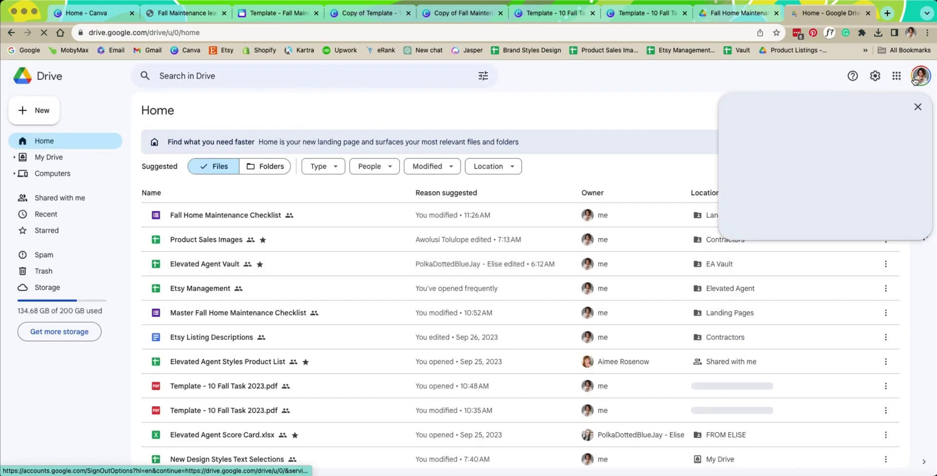
click(920, 109)
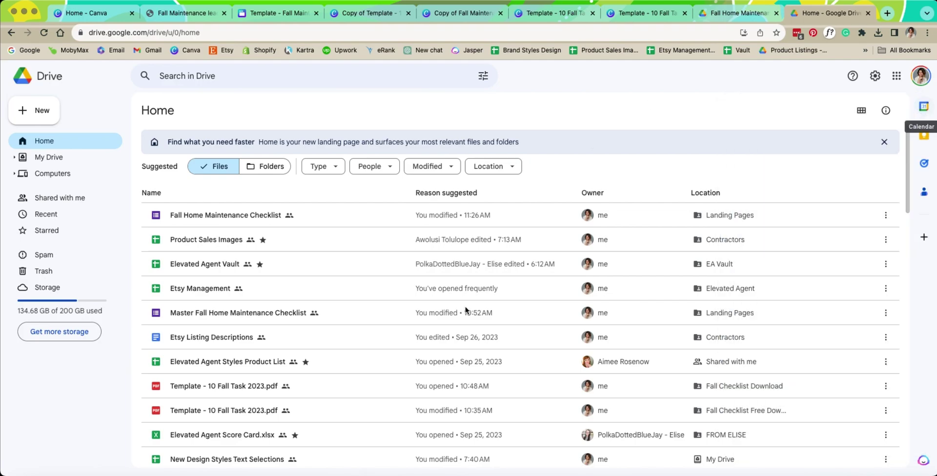
click(868, 13)
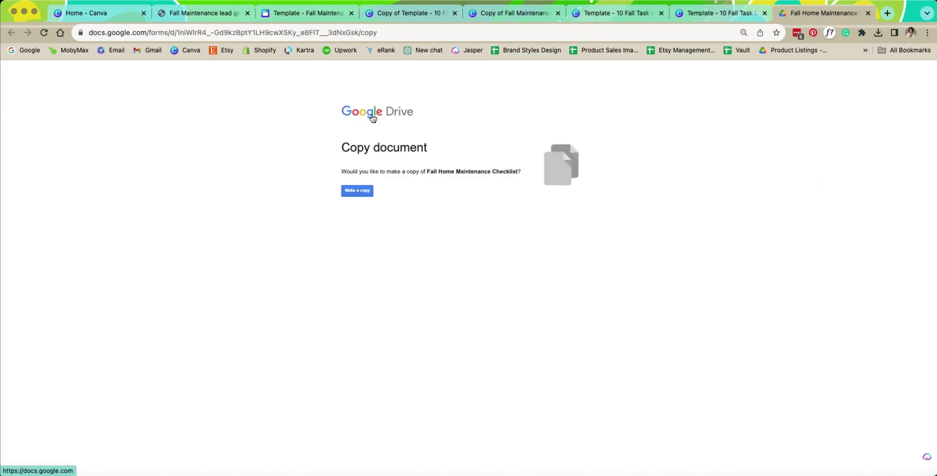
Step: Make a copy of the Fall Home Maintenance Checklist form and start a new tab
click(365, 194)
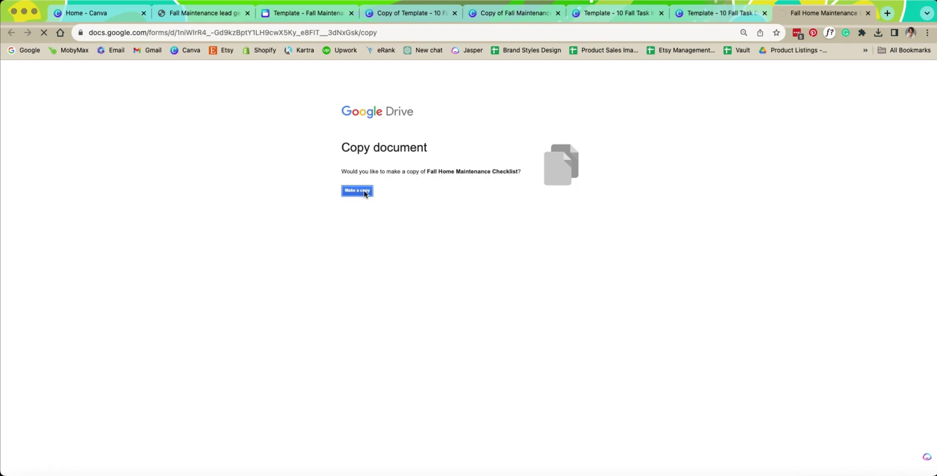
click(887, 13)
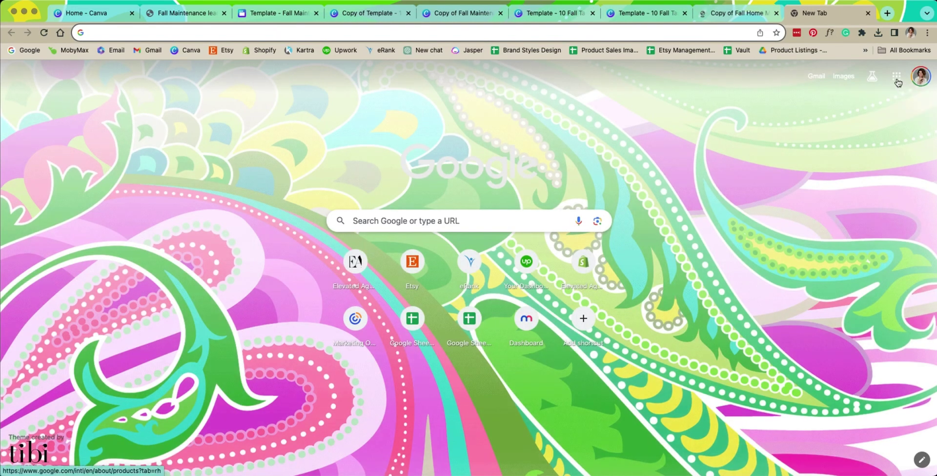
click(896, 76)
Step: Open Google Drive's My Drive and start creating a new folder
click(891, 299)
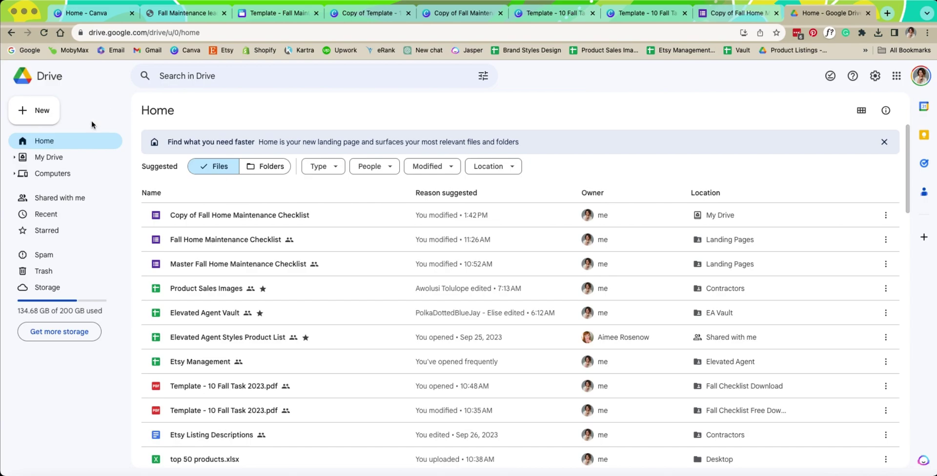
click(47, 160)
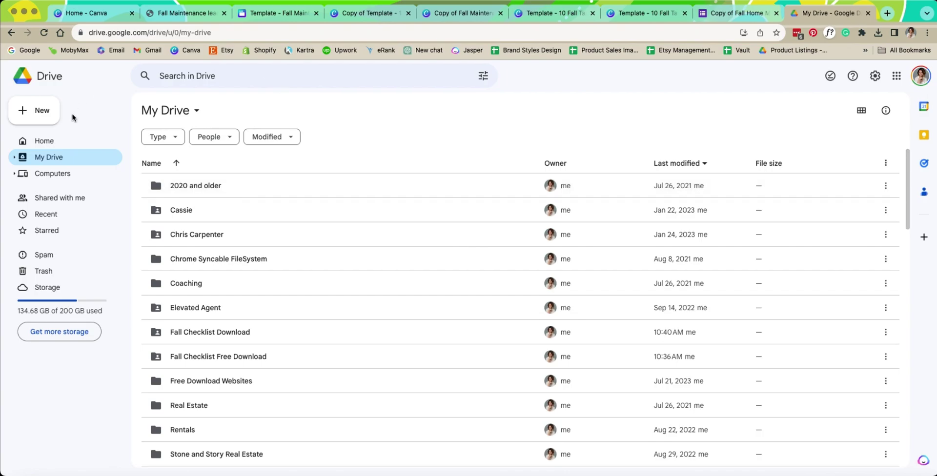
click(43, 113)
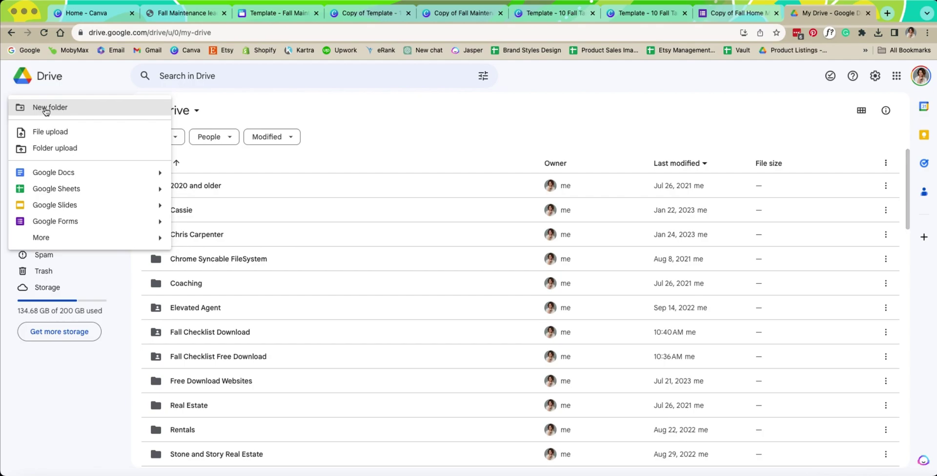
click(45, 111)
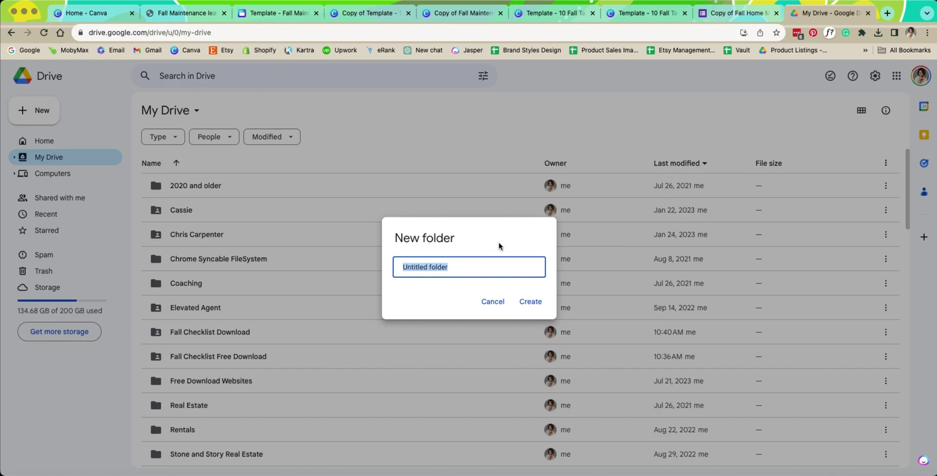
Step: Name the folder 'Fall Checklist Download', create it, and open it
text(Fall C)
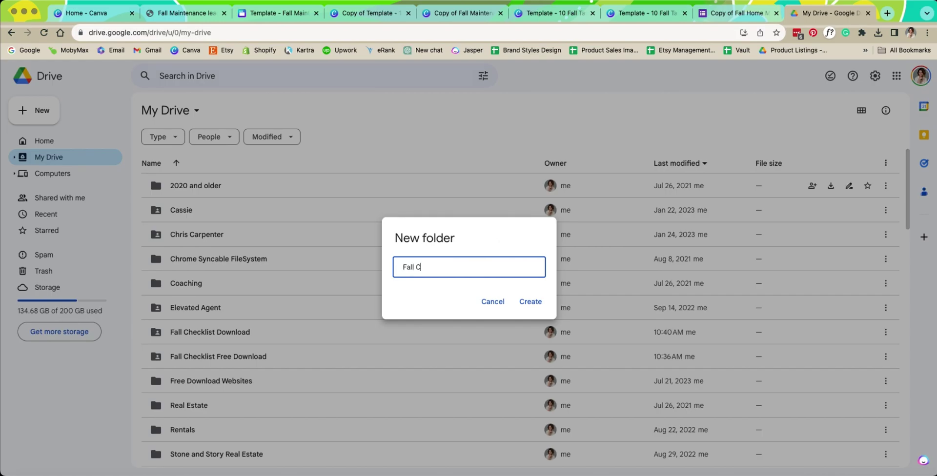
text(hecklist Fold)
key(BackSpace)
key(BackSpace)
text(Download)
click(537, 303)
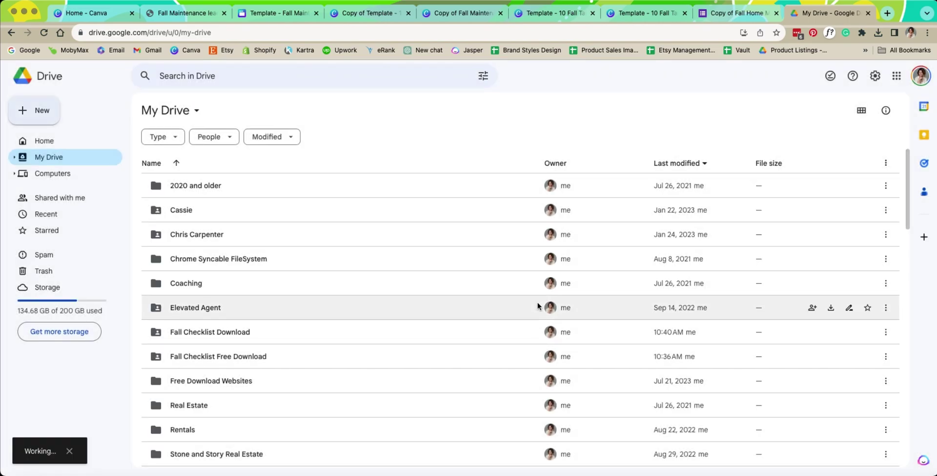
double_click(203, 333)
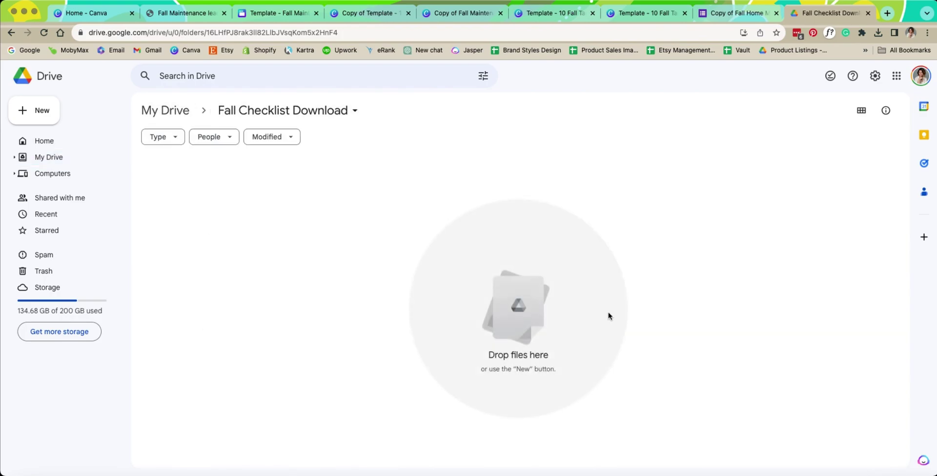
Step: Download all six pages of the copied fall task guide as PDF Standard
click(470, 18)
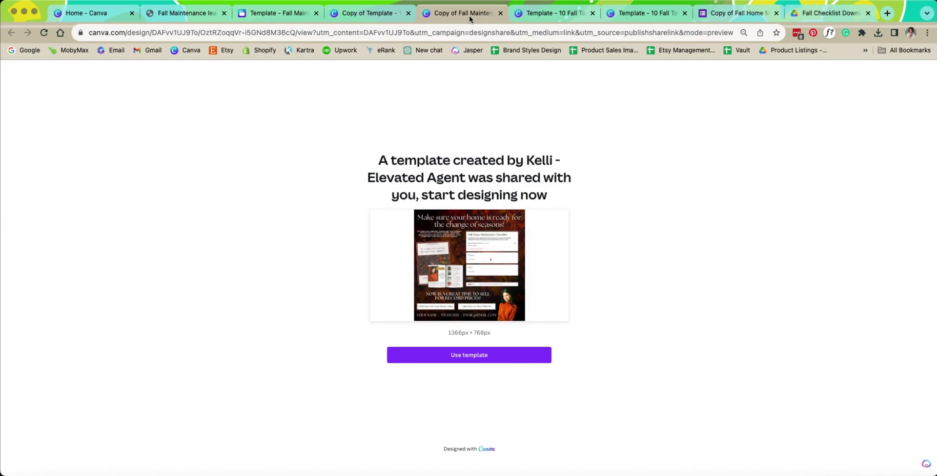
click(388, 15)
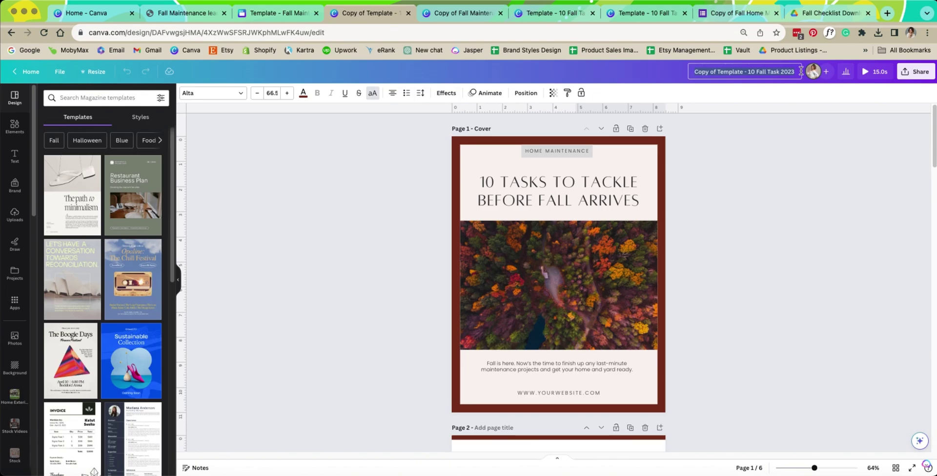
click(916, 71)
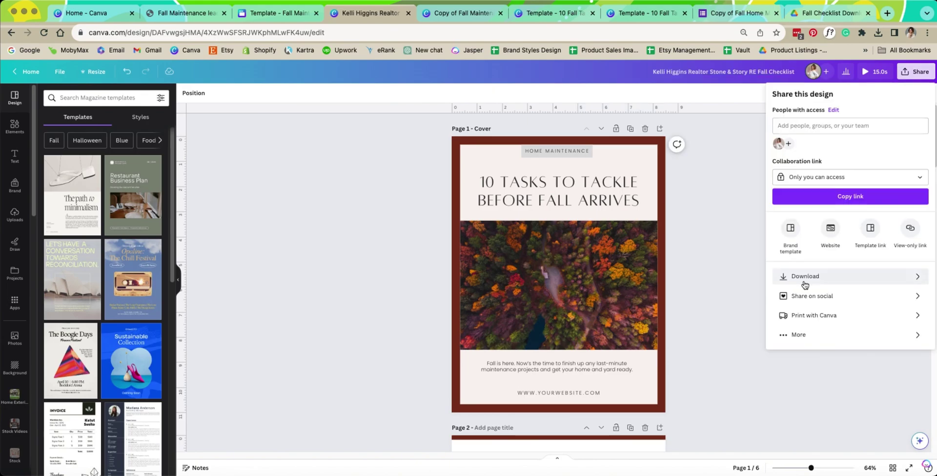
click(777, 276)
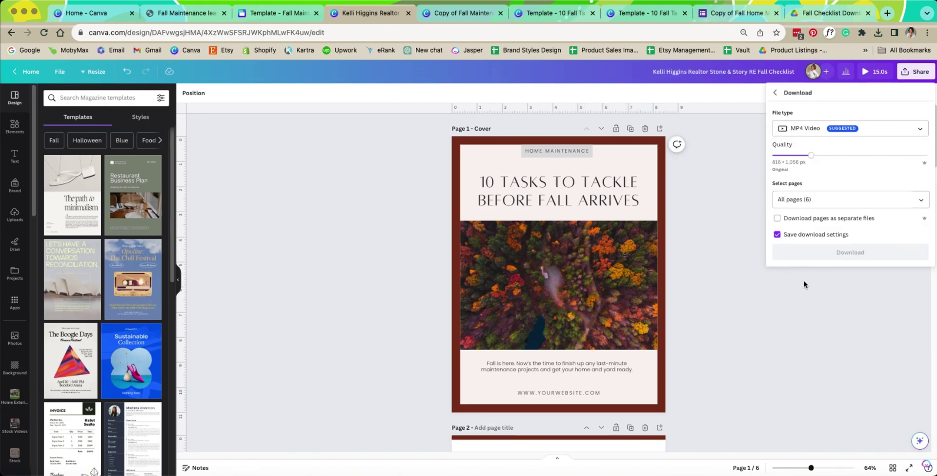
click(803, 129)
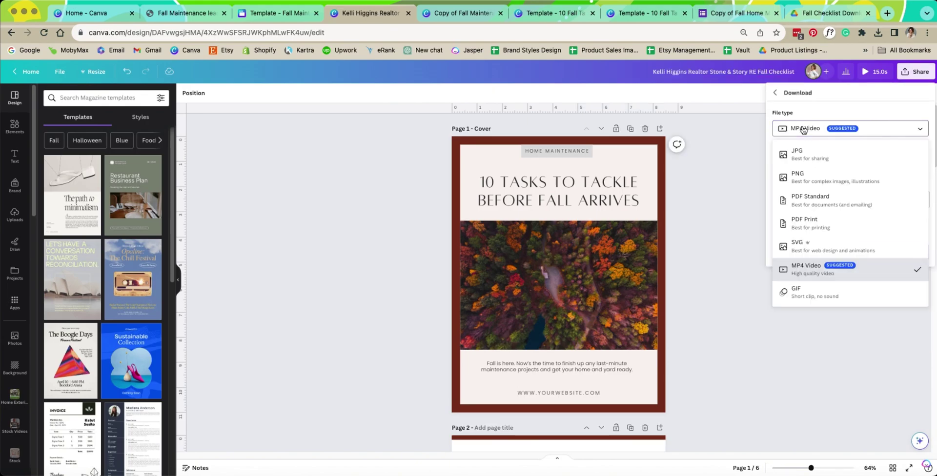
click(802, 199)
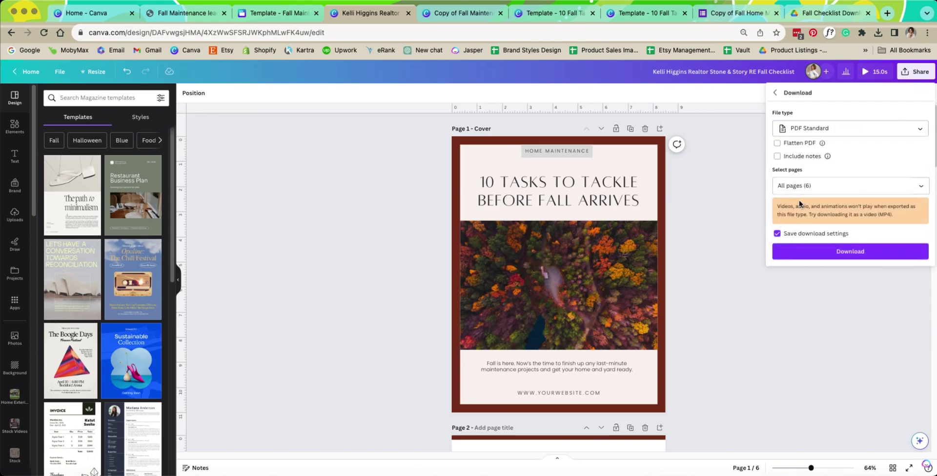
click(801, 252)
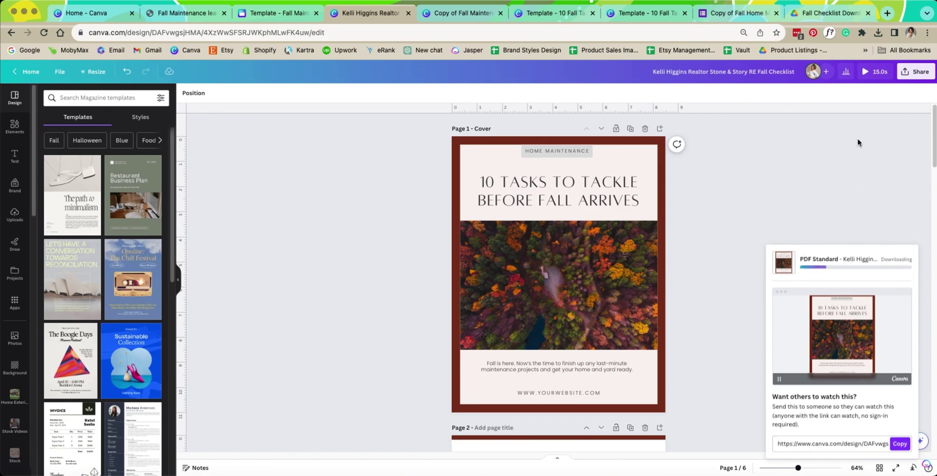
Step: Drag the downloaded checklist PDF from Downloads into the Fall Checklist Download folder
click(795, 15)
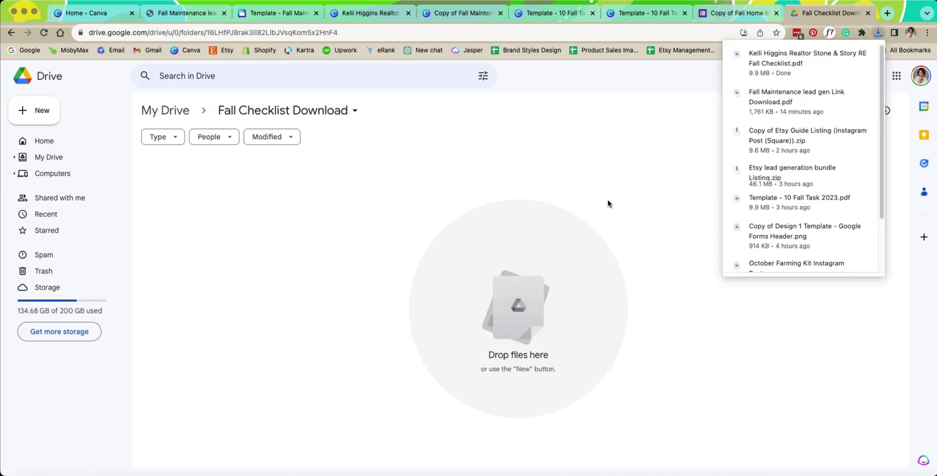
click(687, 467)
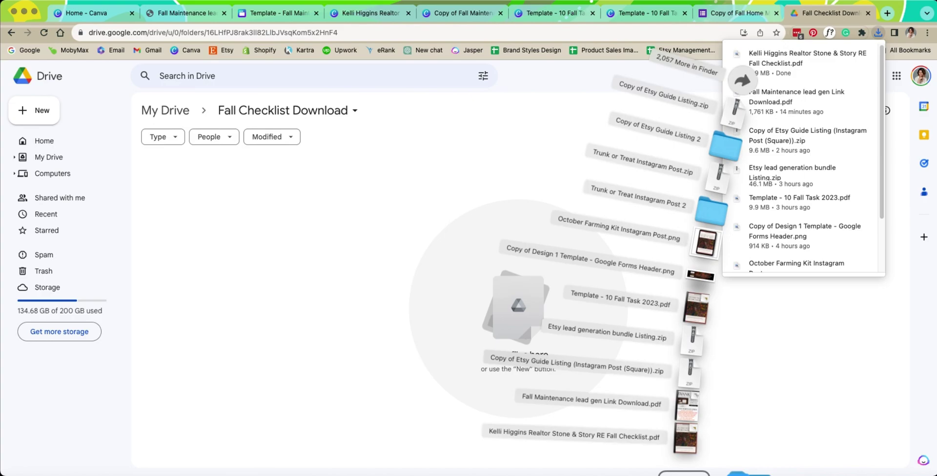
drag(701, 430, 345, 200)
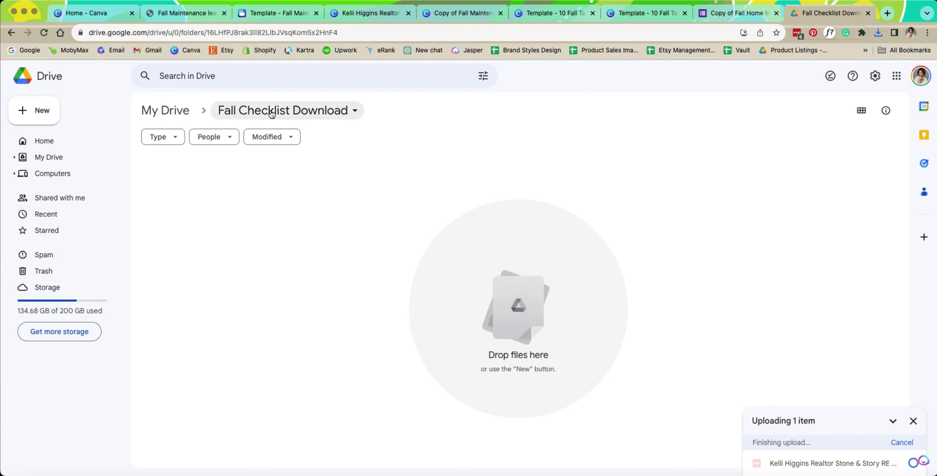
Step: Delete the 'Copy of' prefix so the form is titled 'Fall Home Maintenance Checklist'
click(731, 13)
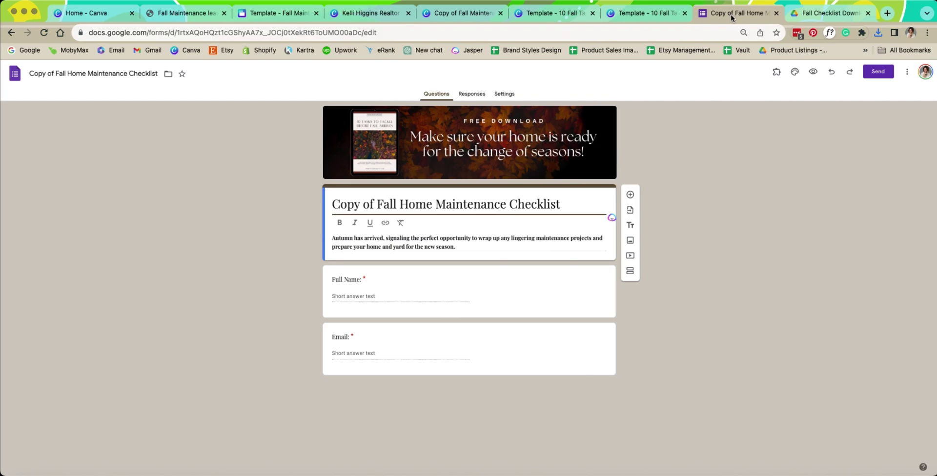
click(102, 73)
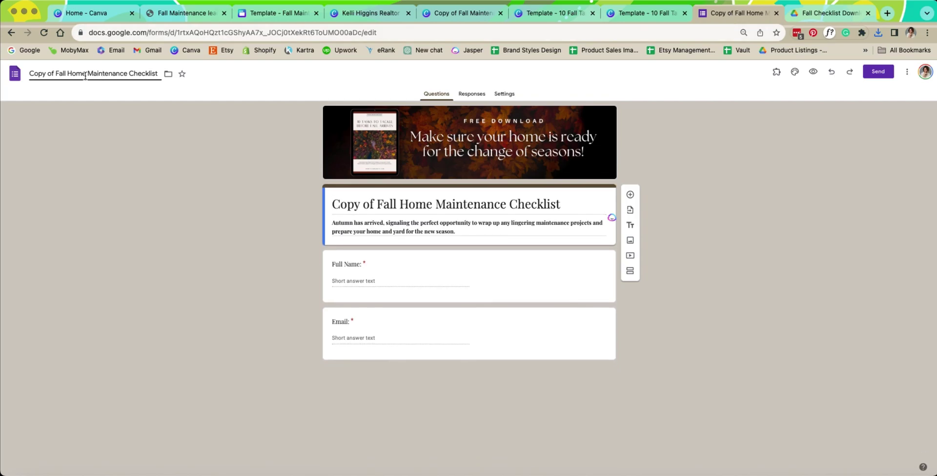
drag(55, 73, 29, 73)
key(BackSpace)
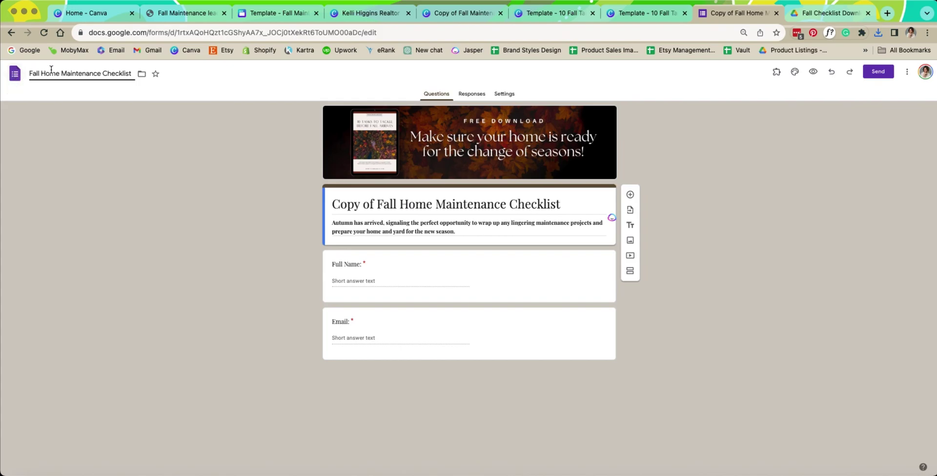
click(248, 130)
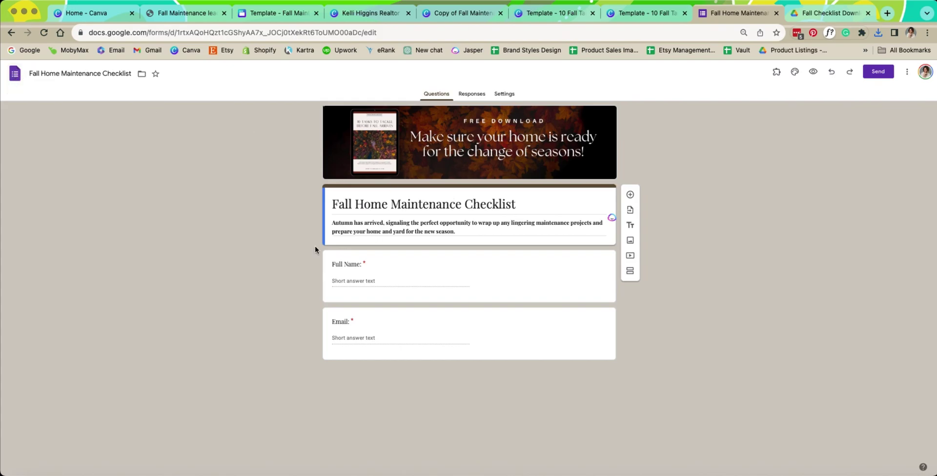
triple_click(353, 231)
click(275, 228)
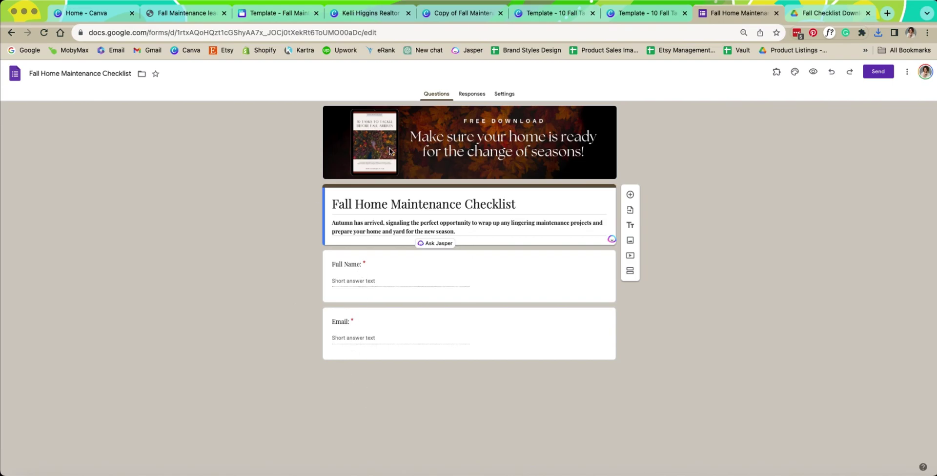
key(ctrl+Tab)
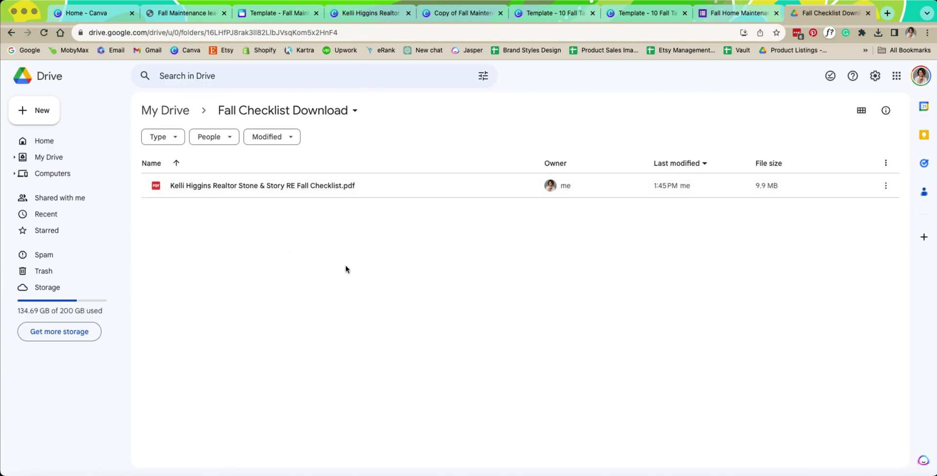
Step: Set the Fall Checklist Download folder to Anyone with the link can view, and copy its link
click(353, 119)
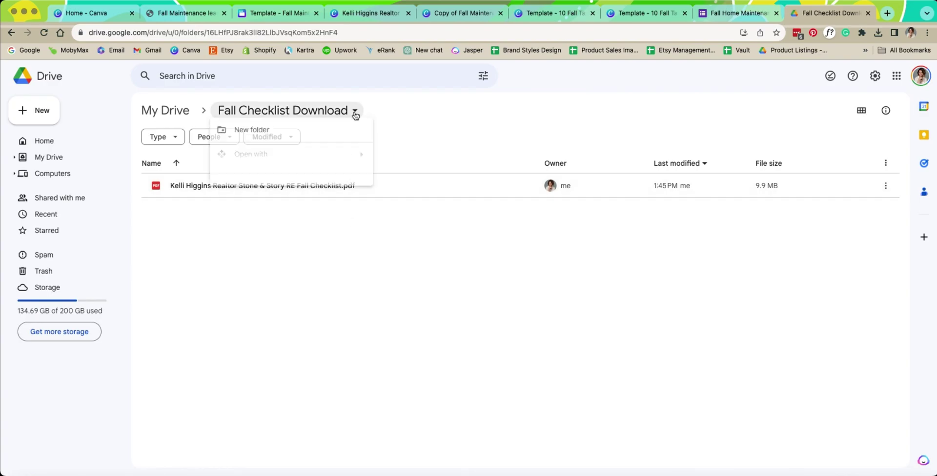
mouse_move(294, 158)
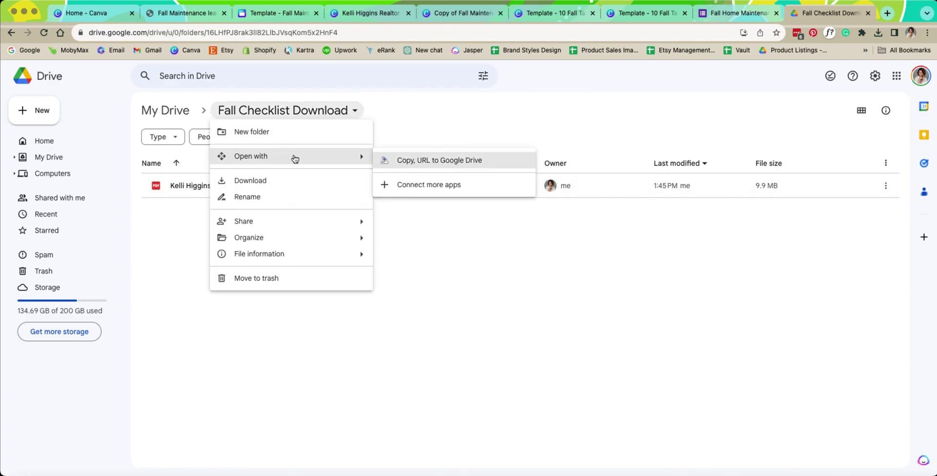
mouse_move(263, 224)
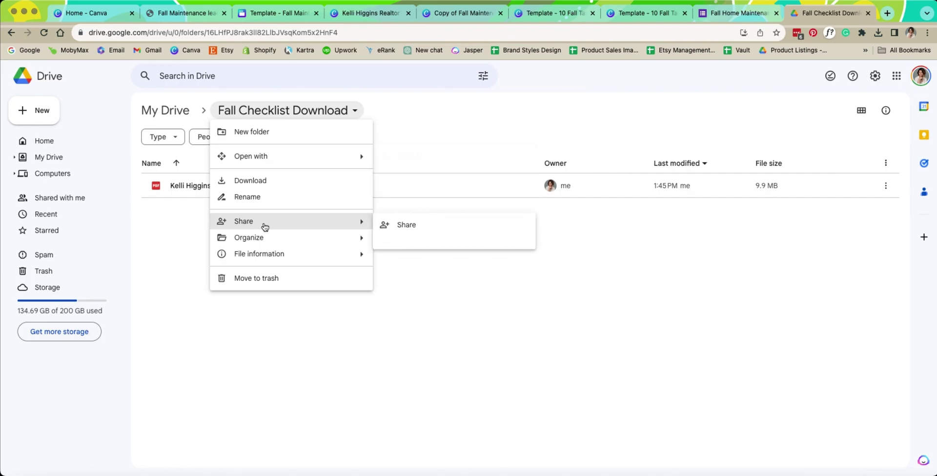
click(410, 226)
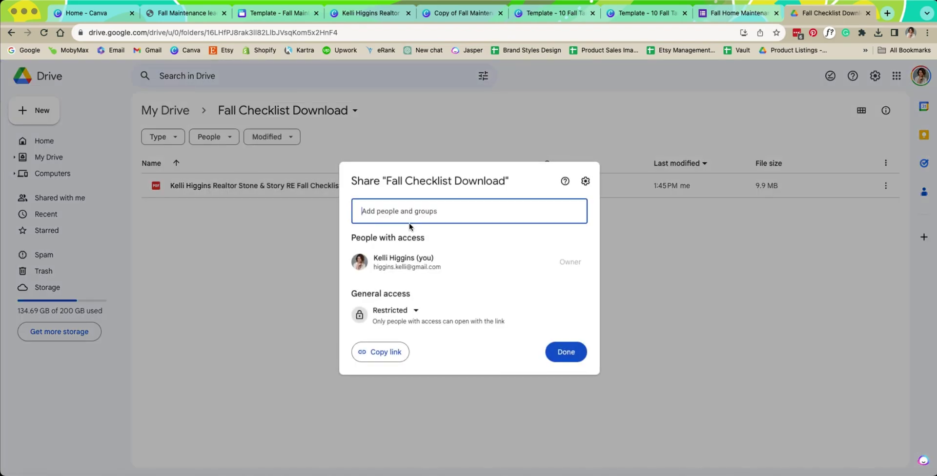
click(416, 314)
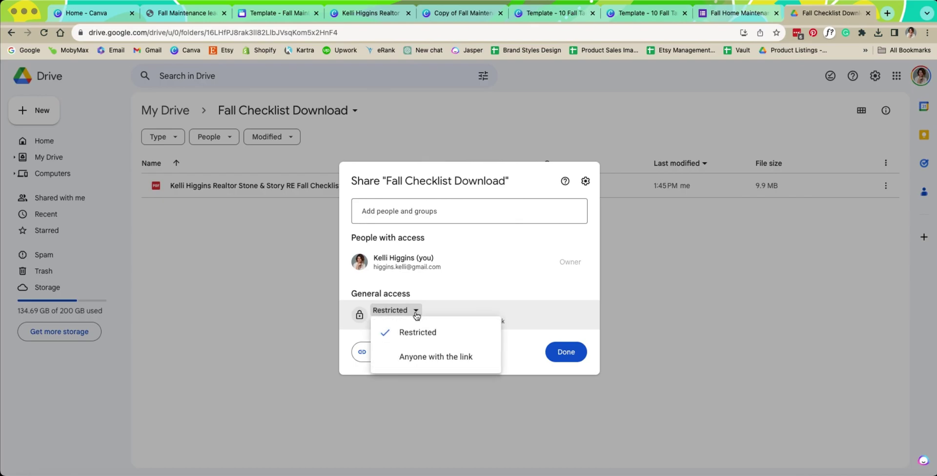
click(412, 358)
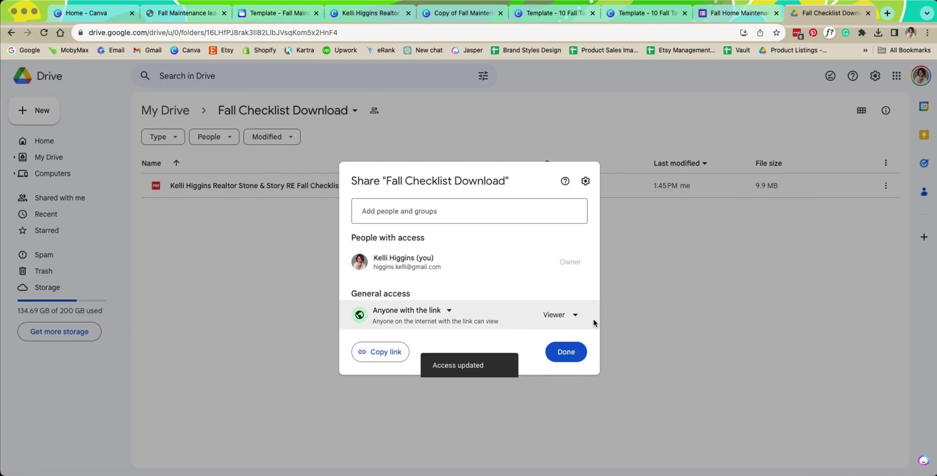
click(385, 352)
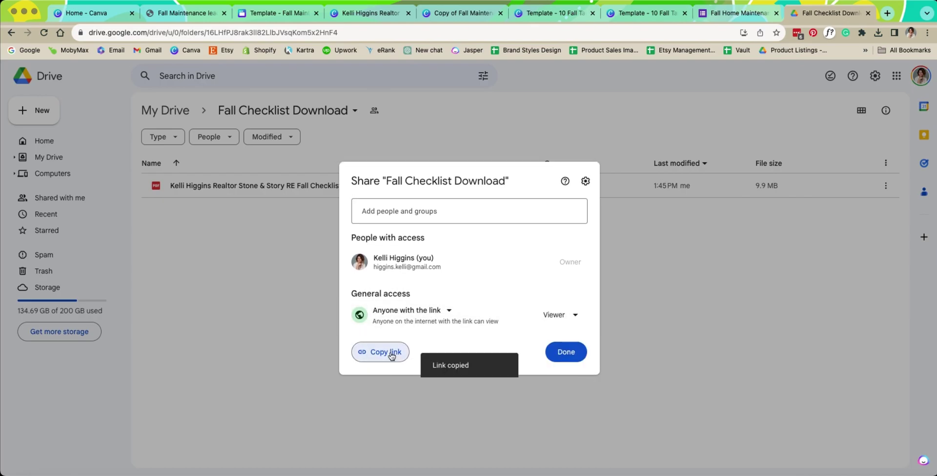
click(560, 355)
click(743, 14)
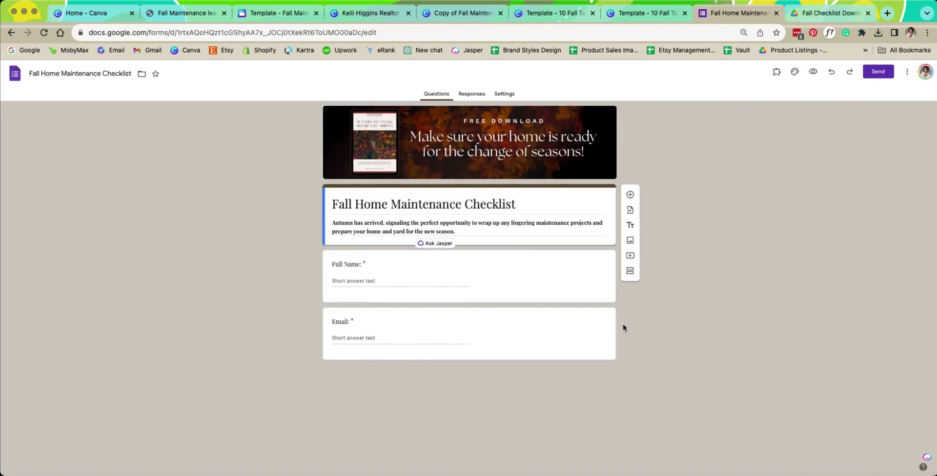
Step: Replace the old download link in the form's confirmation message with the Drive folder link
click(508, 95)
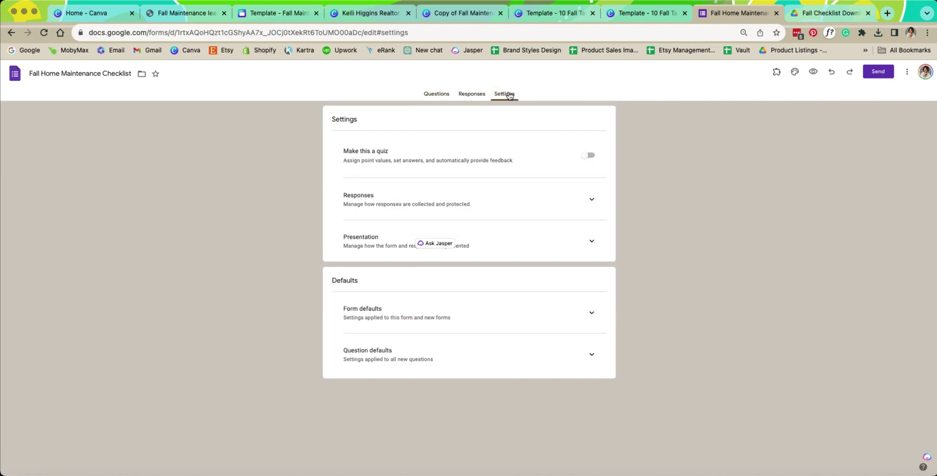
click(592, 242)
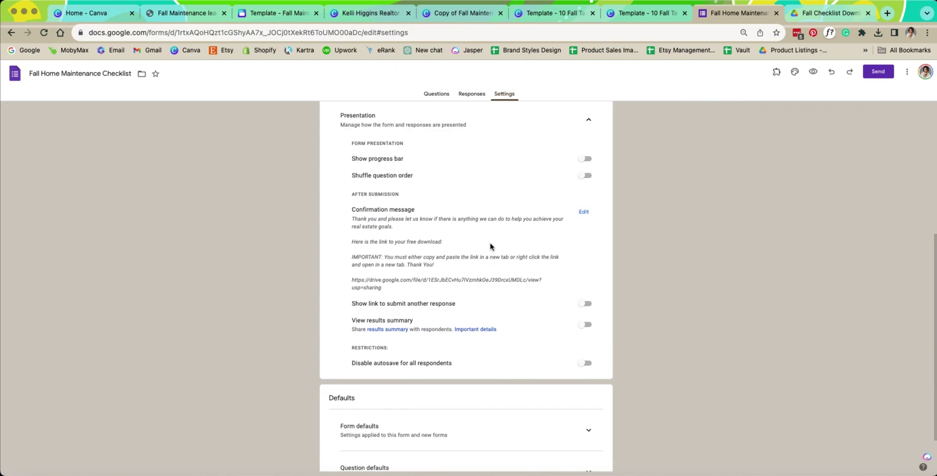
click(584, 213)
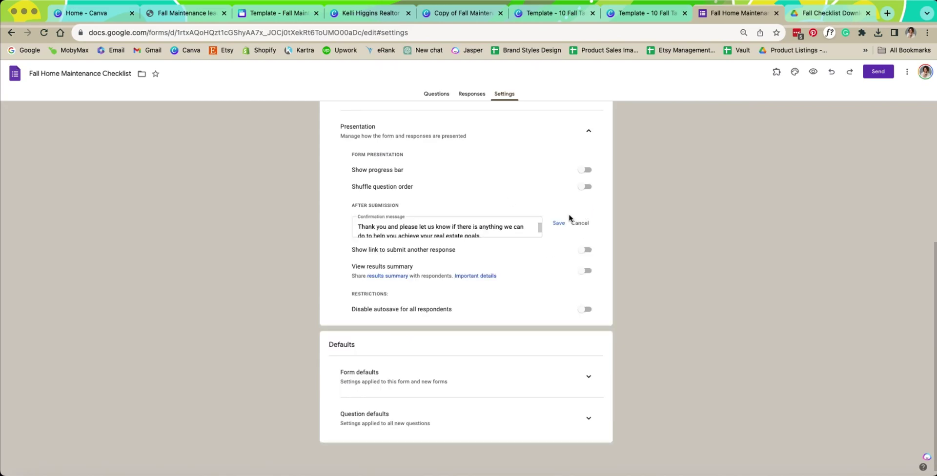
key(ctrl+v)
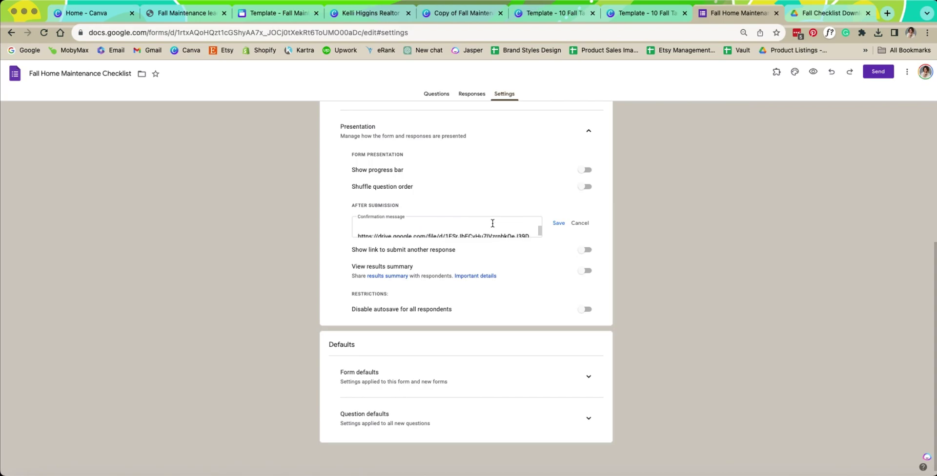
key(ctrl+v)
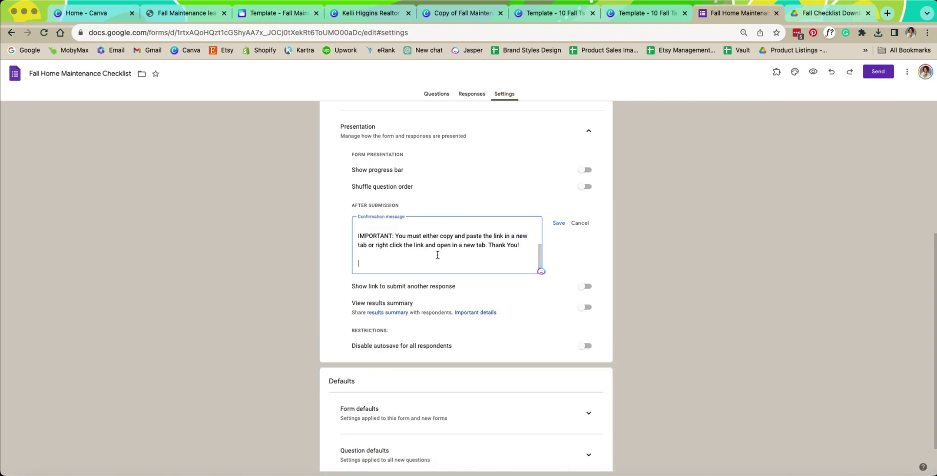
key(super+v)
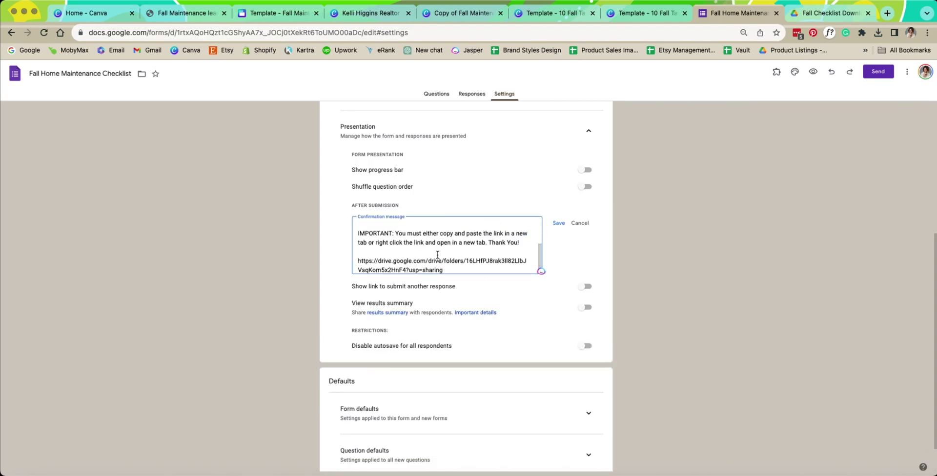
Step: Review and save the confirmation message, then check the Fall Checklist Download folder
scroll(469, 287, up, 2)
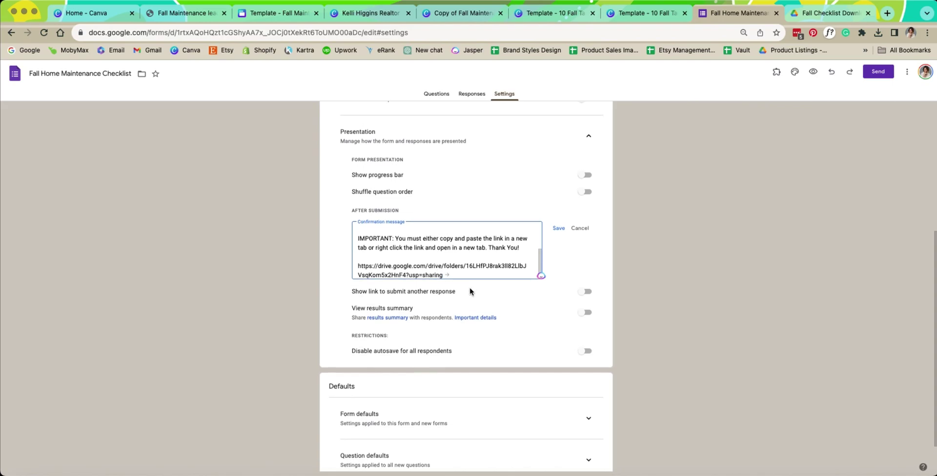
scroll(538, 282, up, 1)
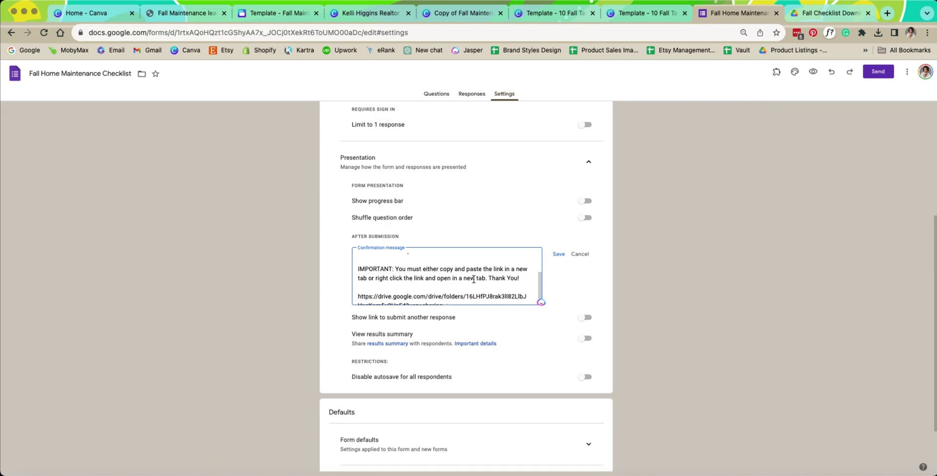
scroll(473, 279, down, 1)
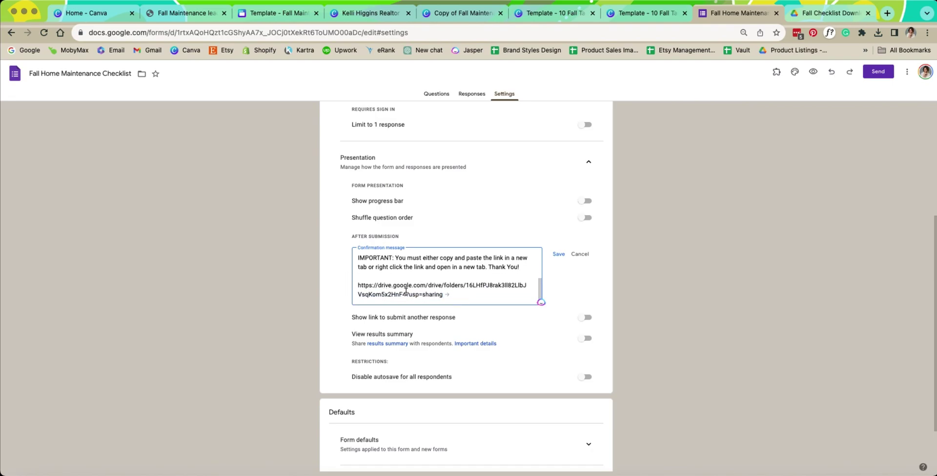
scroll(406, 291, up, 5)
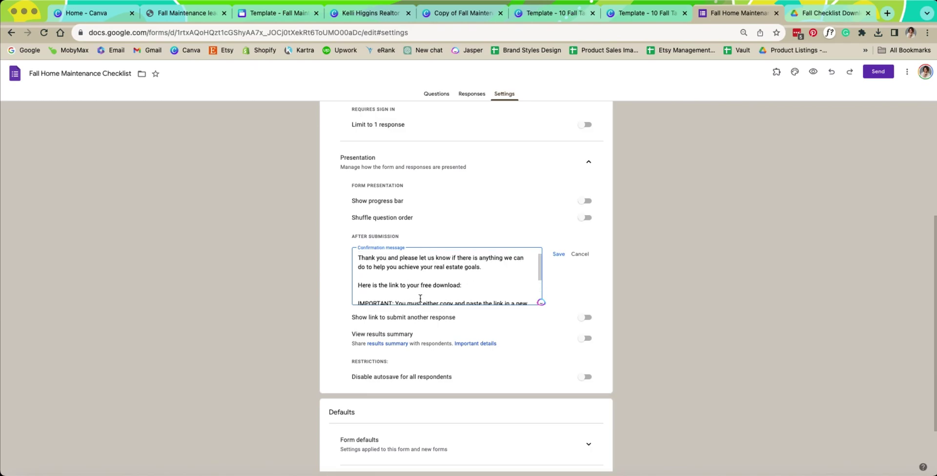
scroll(416, 293, down, 2)
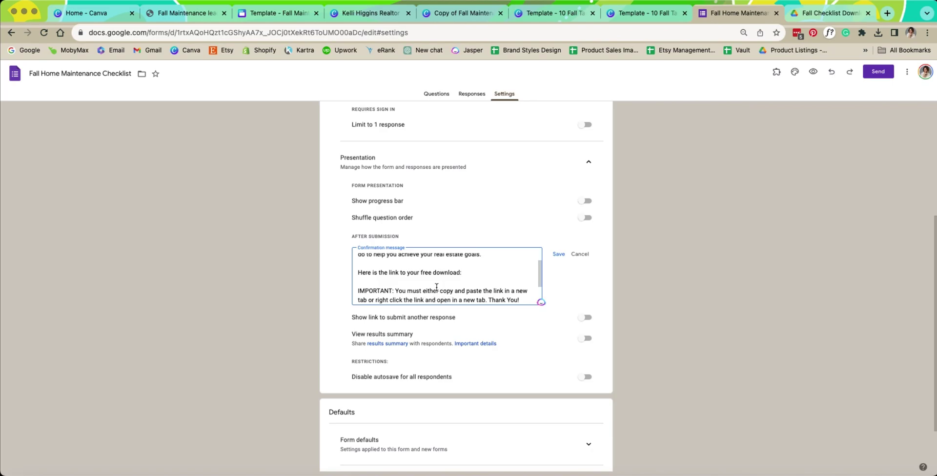
click(558, 255)
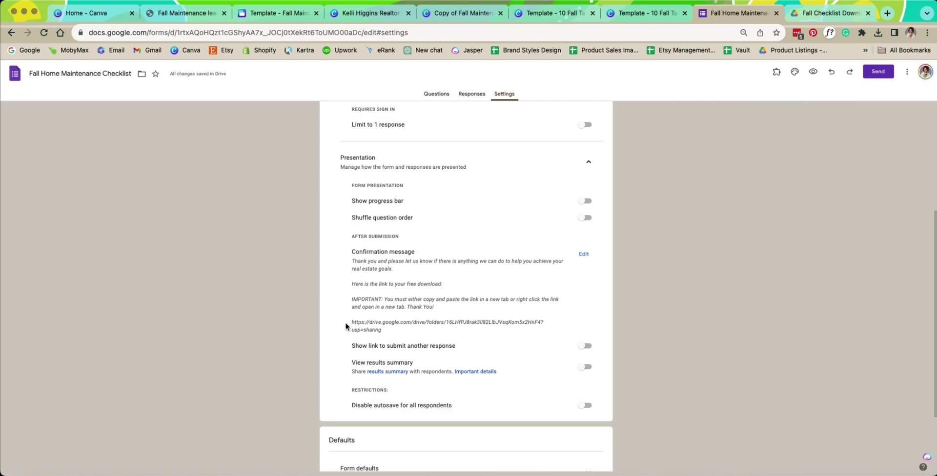
click(833, 11)
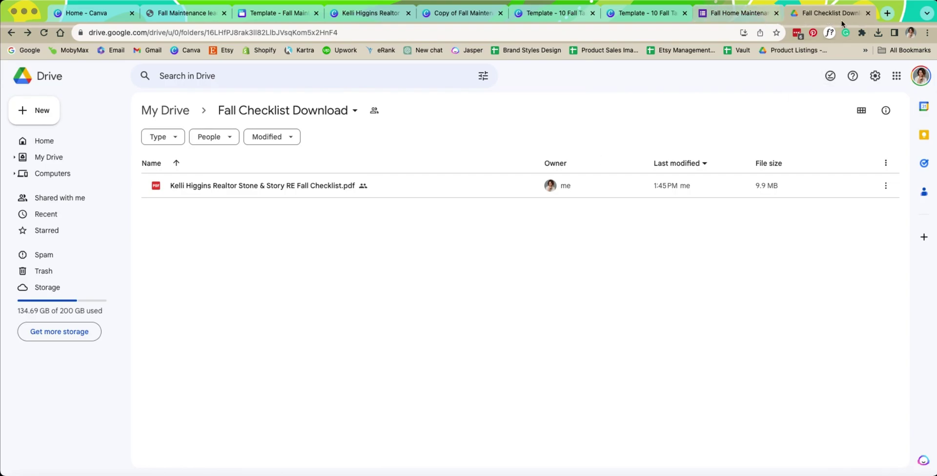
Step: Close the Drive folder tab and go back to the form's Questions view
click(869, 13)
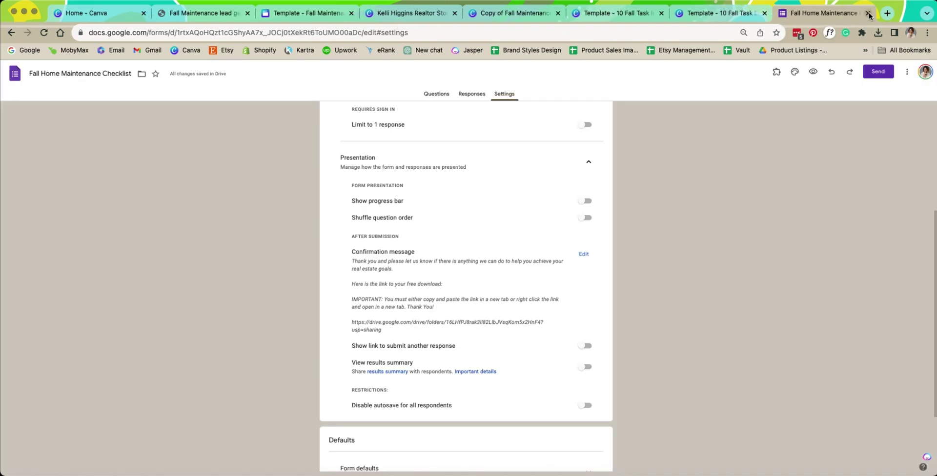
scroll(693, 212, up, 5)
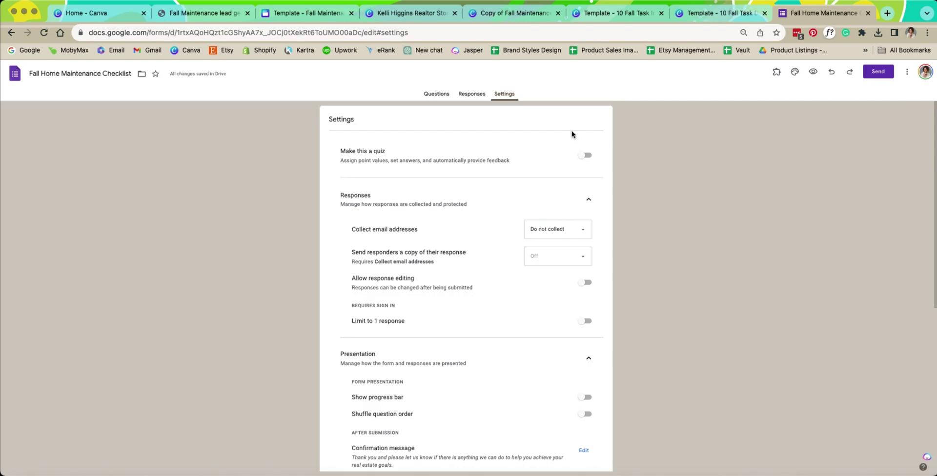
click(439, 92)
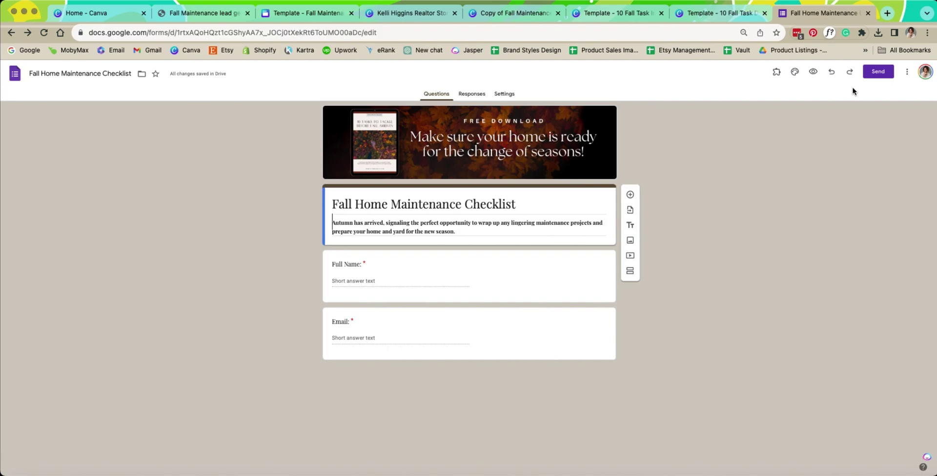
Step: Copy the form's shareable link from the Send dialog and return to the Canva landing page
click(877, 71)
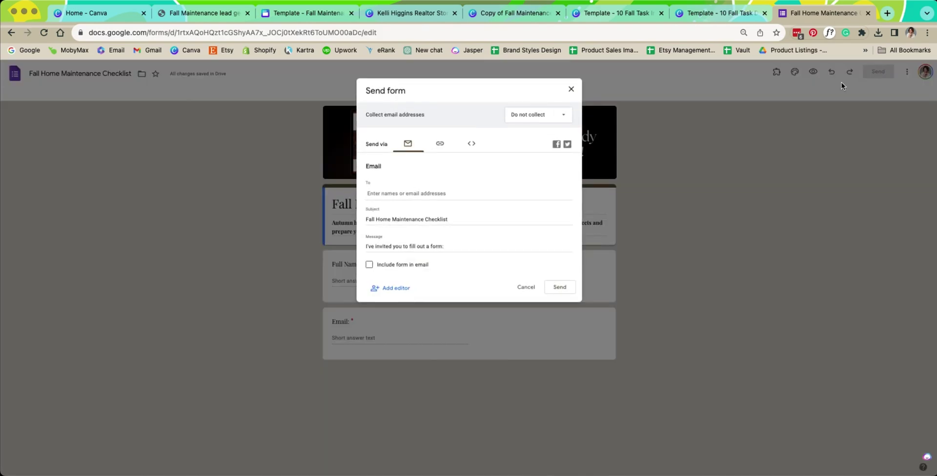
click(438, 143)
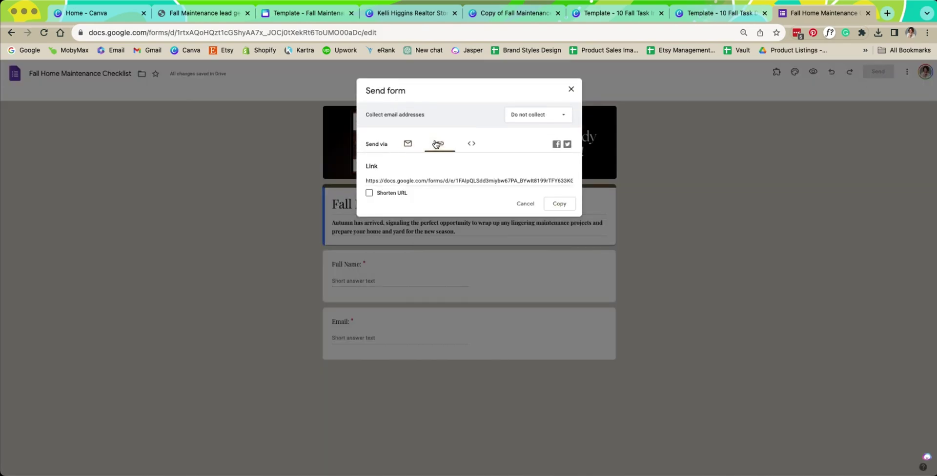
click(375, 181)
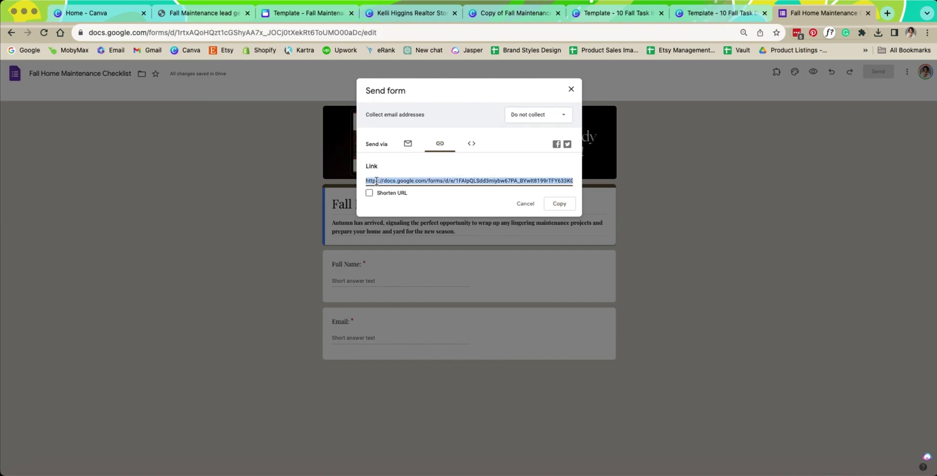
click(561, 204)
click(312, 13)
scroll(357, 277, down, 3)
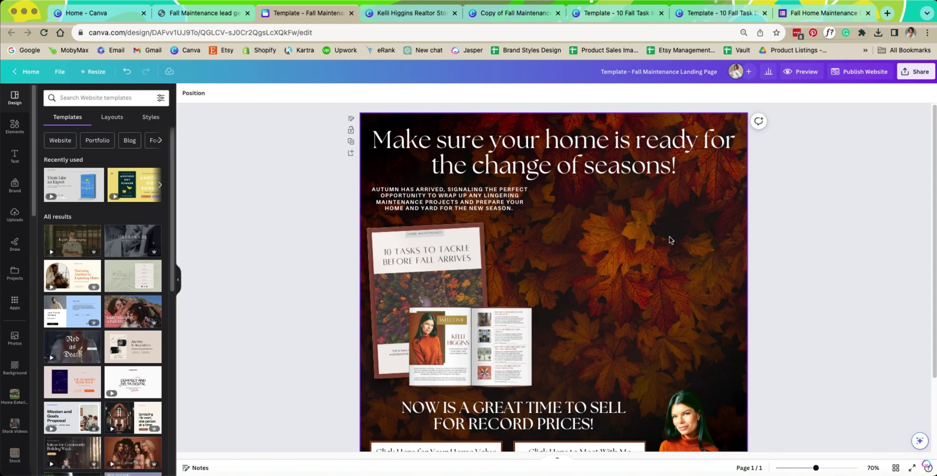
Step: Search the Apps library for 'embed', open Embeds, and paste the Google Form link into it
click(14, 304)
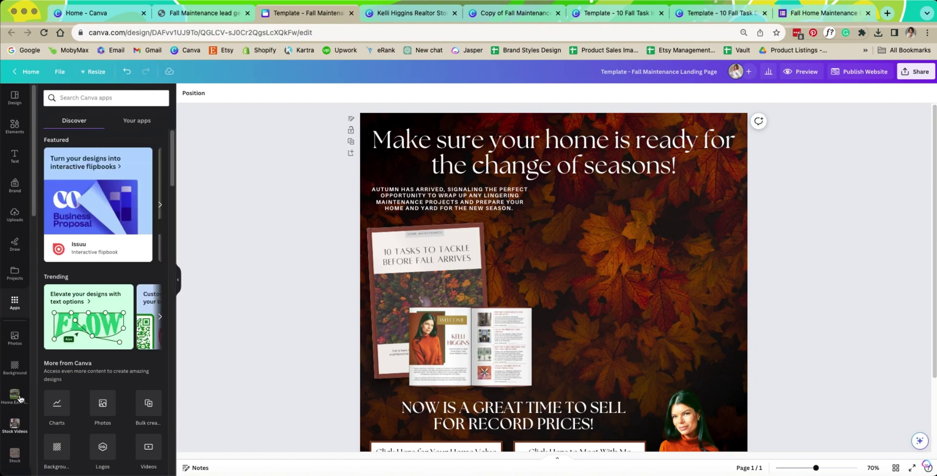
click(113, 99)
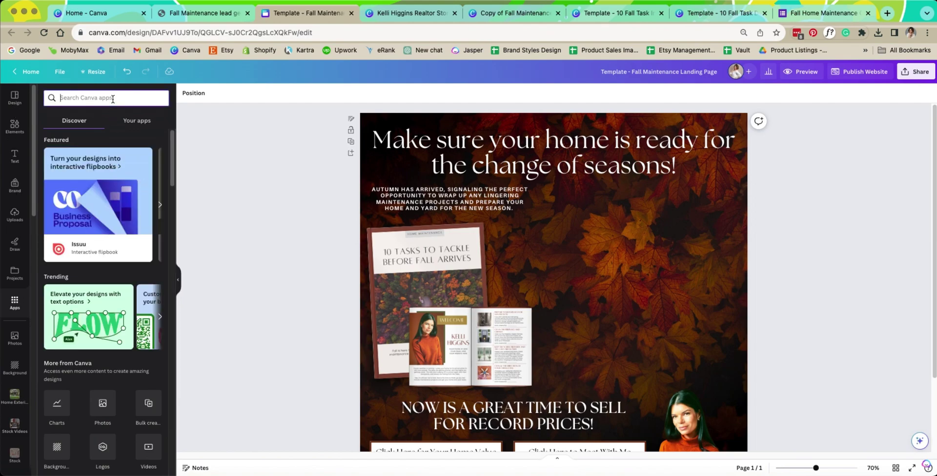
text(embe)
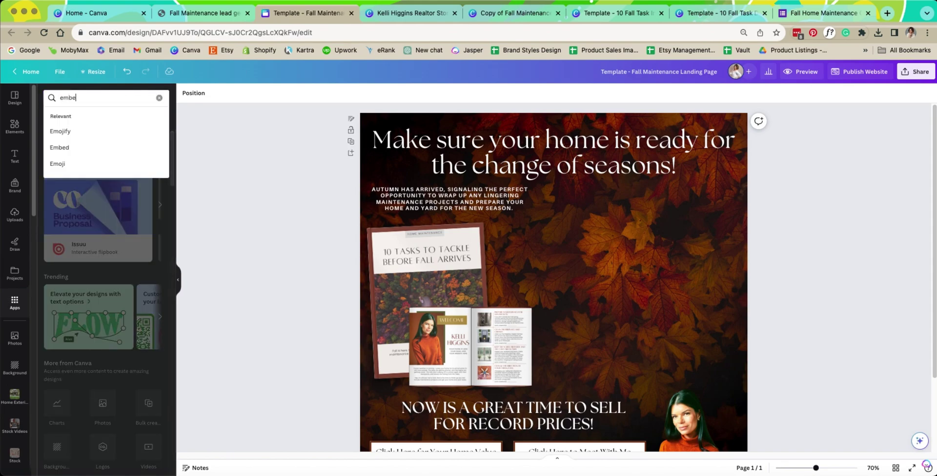
text(d)
key(Return)
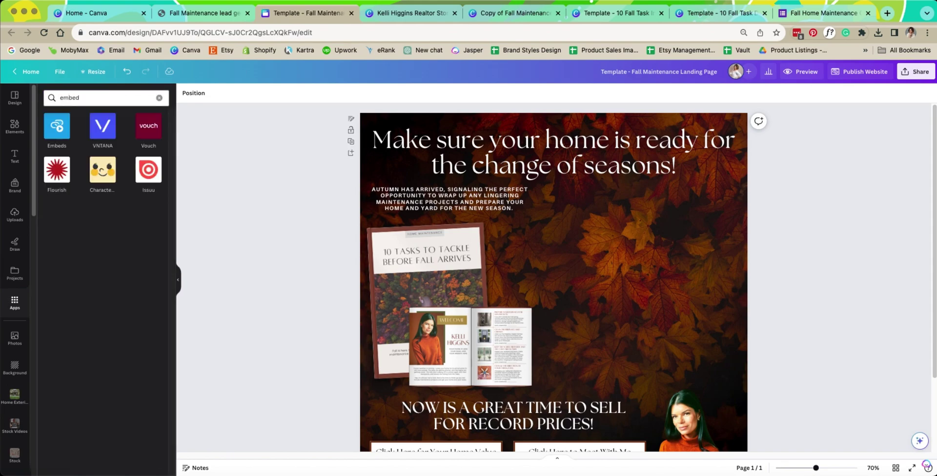
click(59, 130)
click(88, 130)
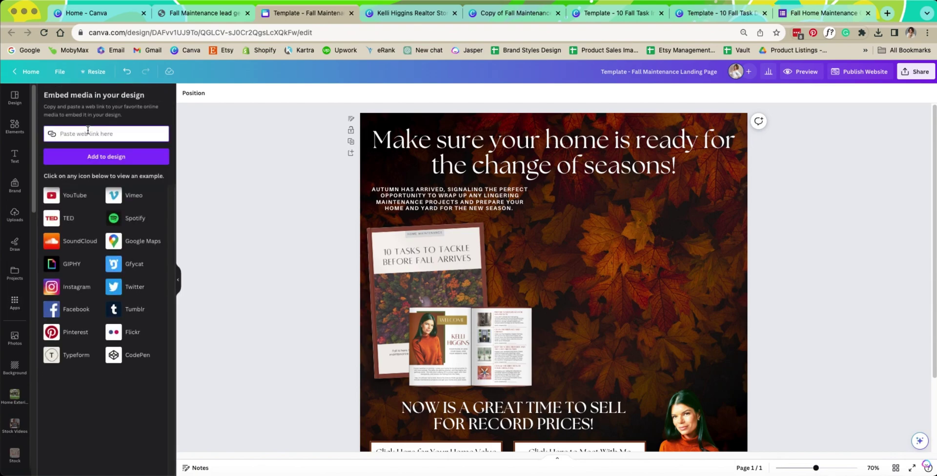
key(super+v)
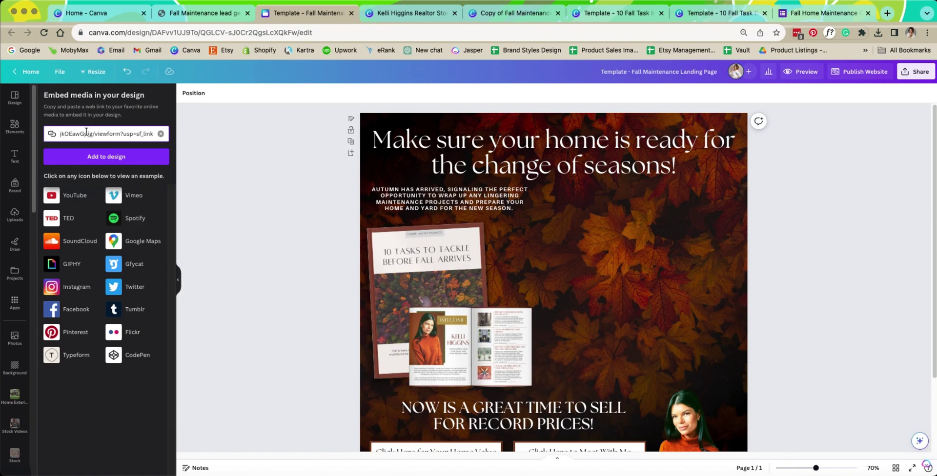
Step: Add the embedded checklist form beside the magazine mockup and resize it to show Email and Submit
click(80, 162)
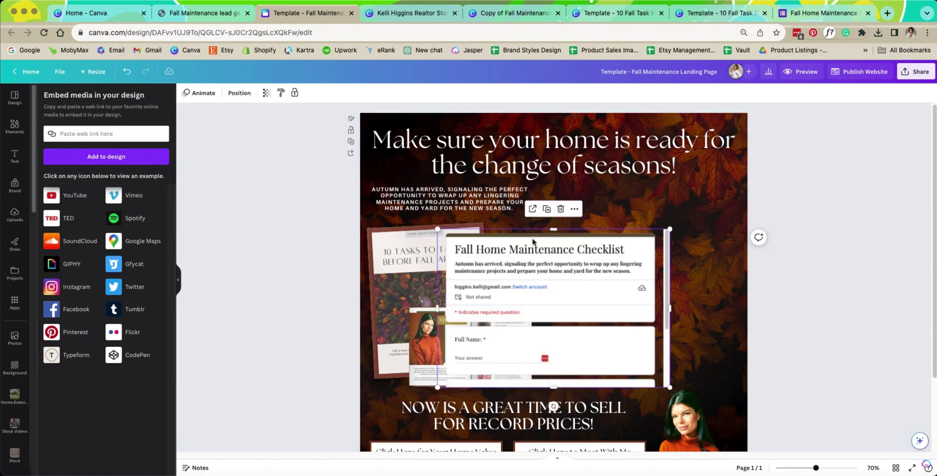
drag(533, 241, 617, 190)
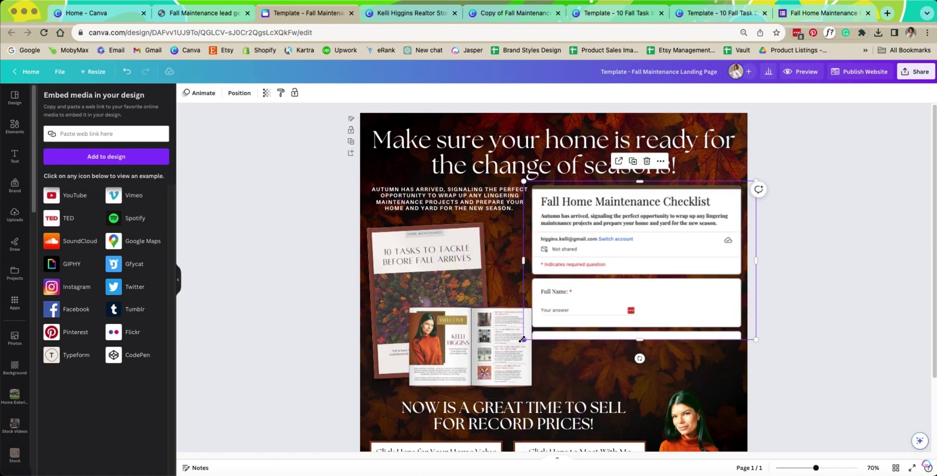
drag(524, 339, 535, 323)
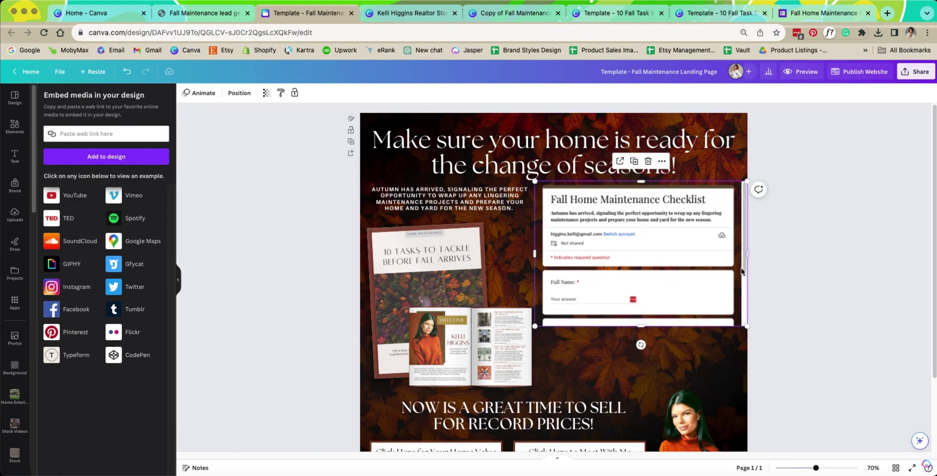
drag(641, 326, 633, 410)
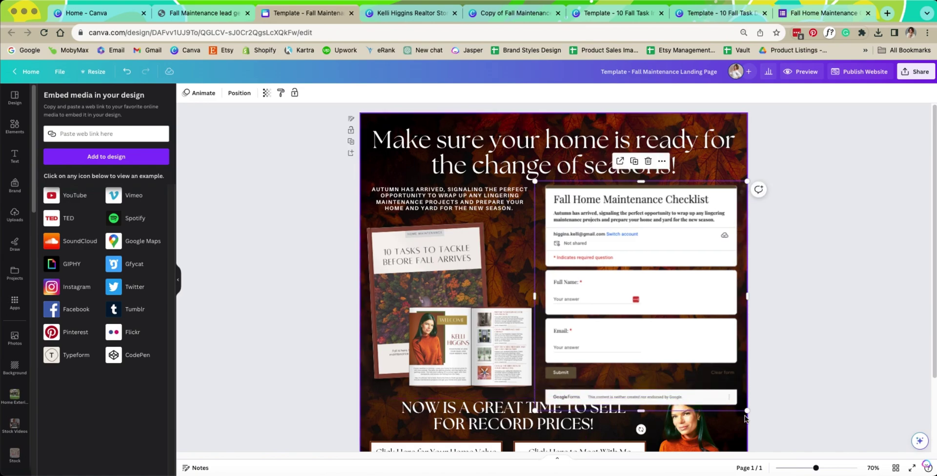
drag(748, 410, 737, 392)
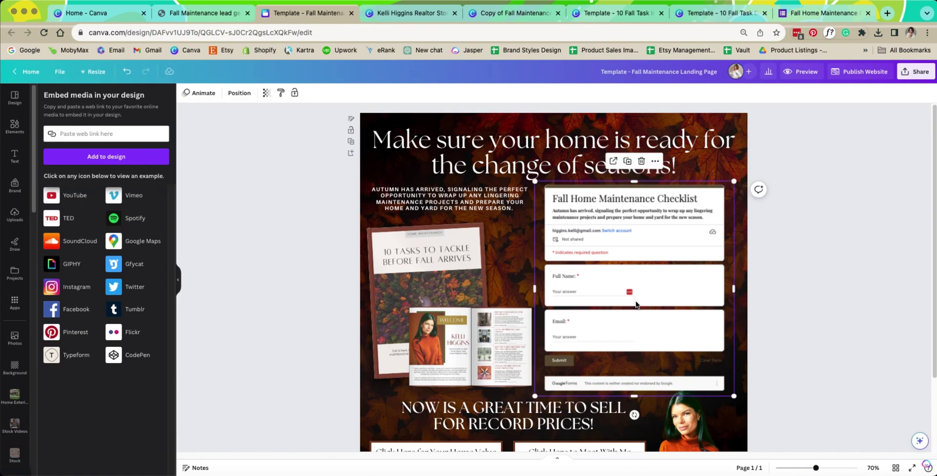
scroll(639, 307, down, 1)
Step: Inspect the Home Value and Meet With Me buttons by selecting each, then deselect
key(Escape)
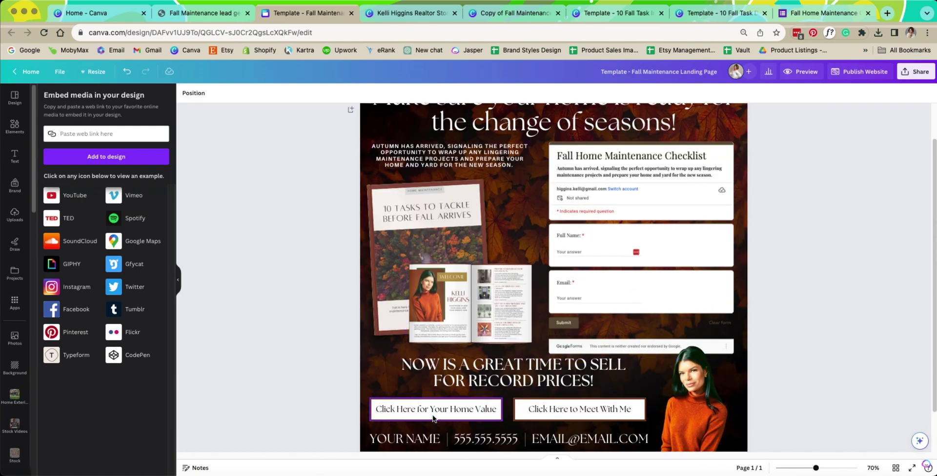
drag(349, 405, 382, 416)
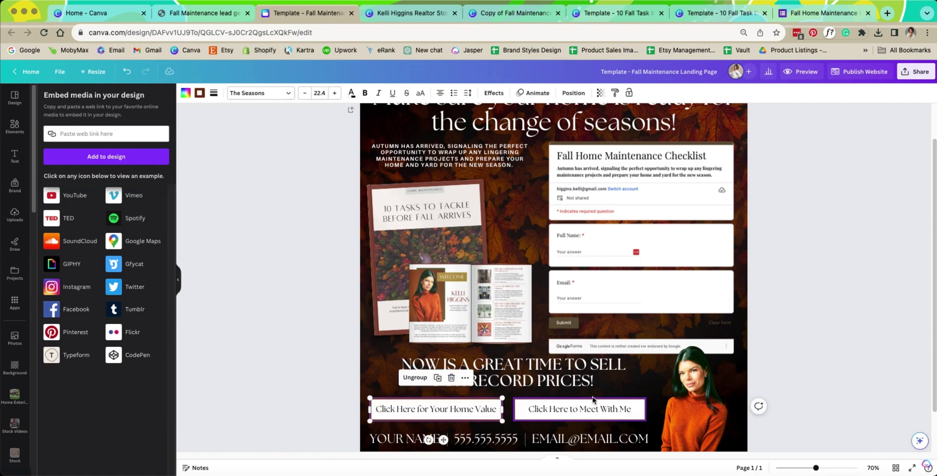
click(573, 407)
click(226, 374)
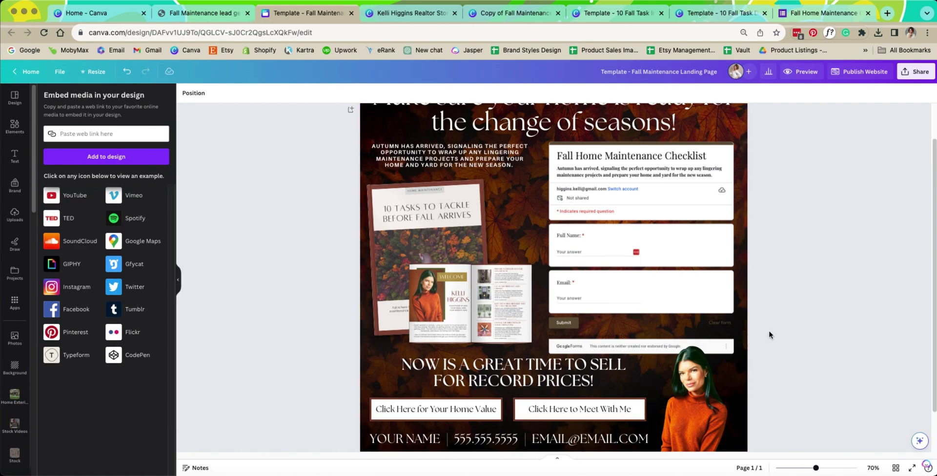
Step: Open stoneandstory.com's SELL valuation page in a new tab, select its URL, and return to Canva
click(887, 13)
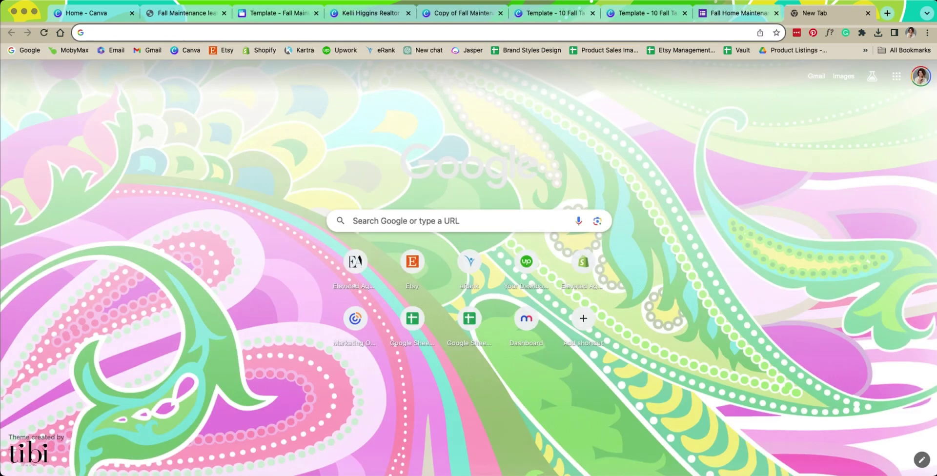
text(st)
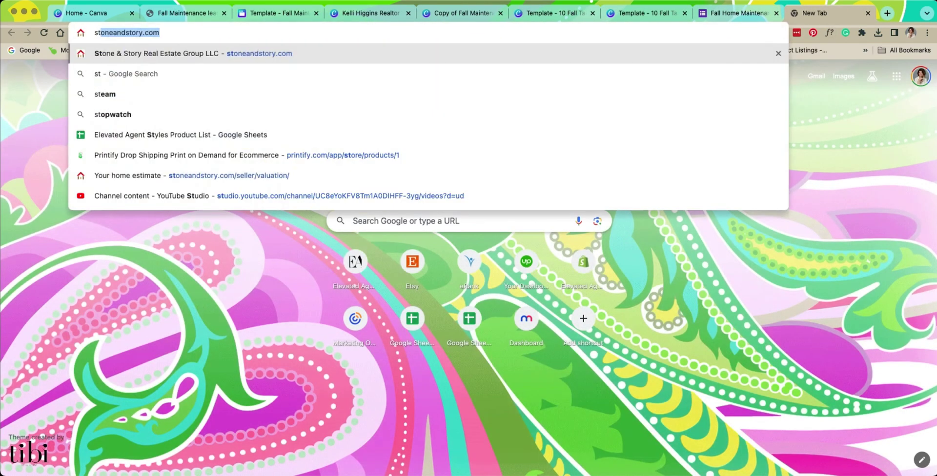
key(Return)
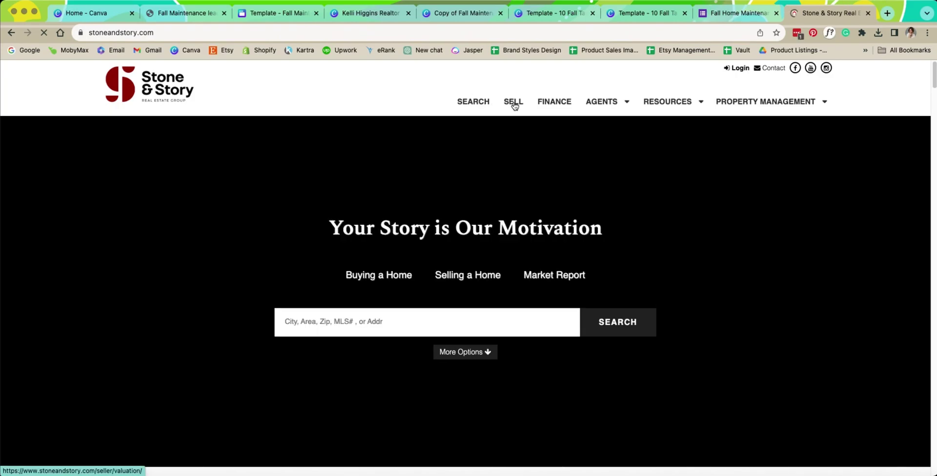
click(514, 102)
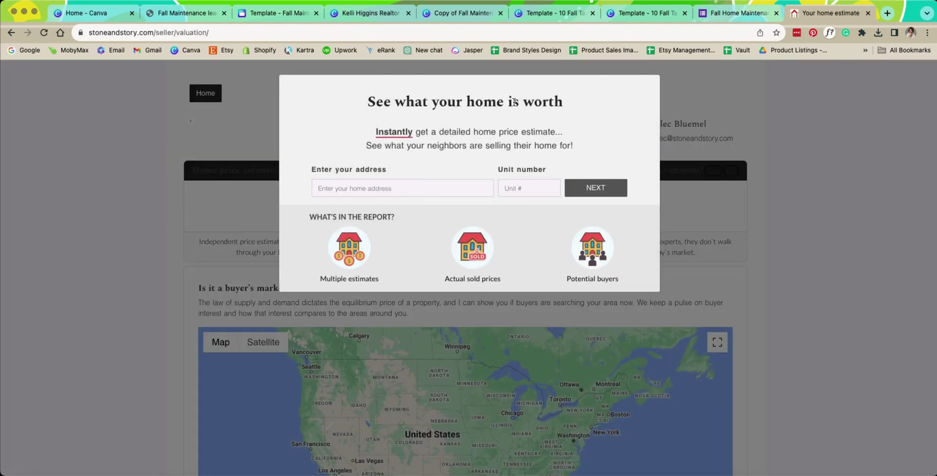
click(412, 31)
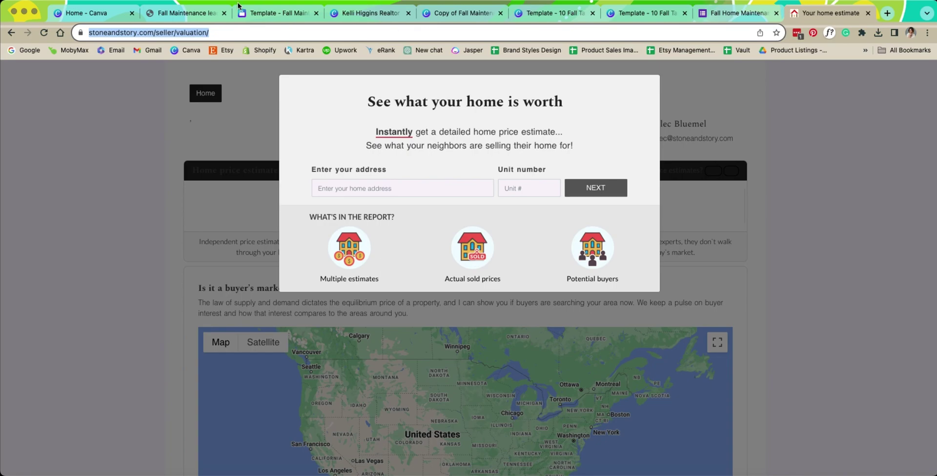
click(268, 13)
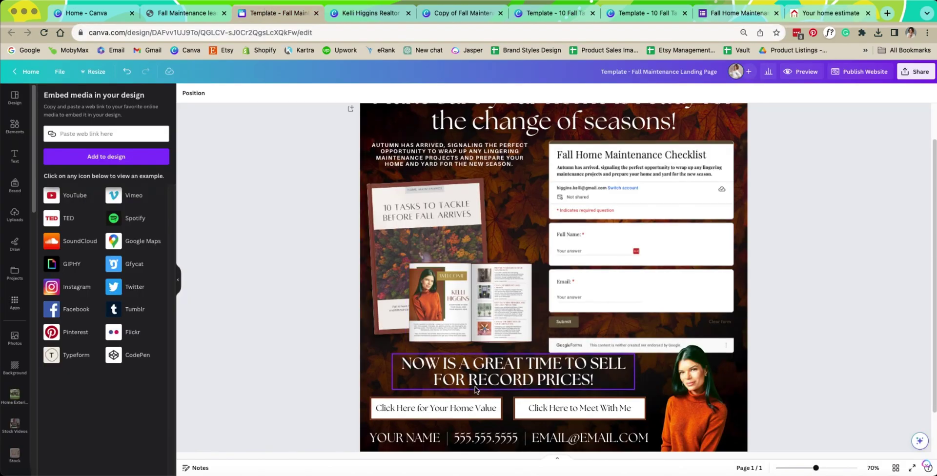
Step: Link the Click Here for Your Home Value button to the pasted stoneandstory.com/seller/valuation URL
scroll(476, 390, down, 2)
click(467, 363)
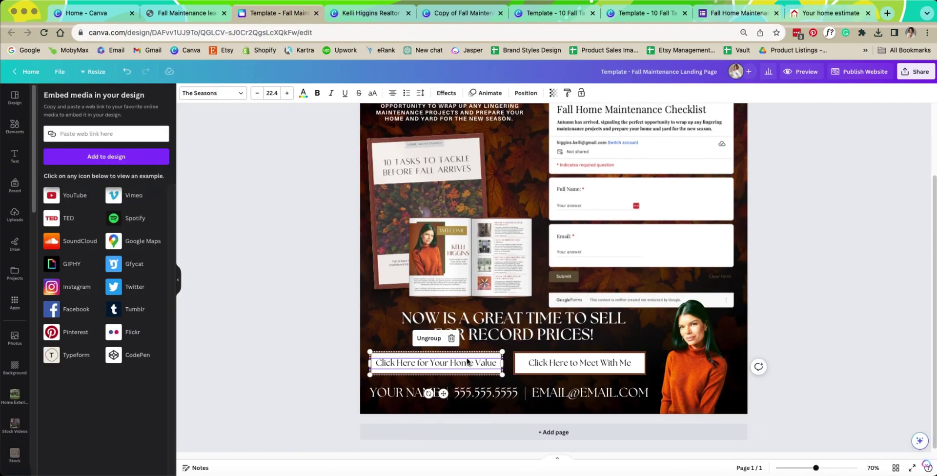
right_click(467, 363)
mouse_move(471, 368)
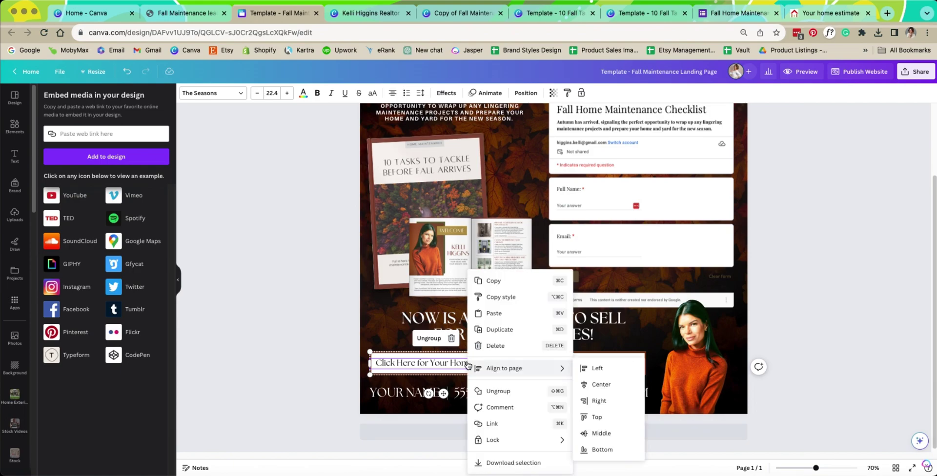
click(288, 357)
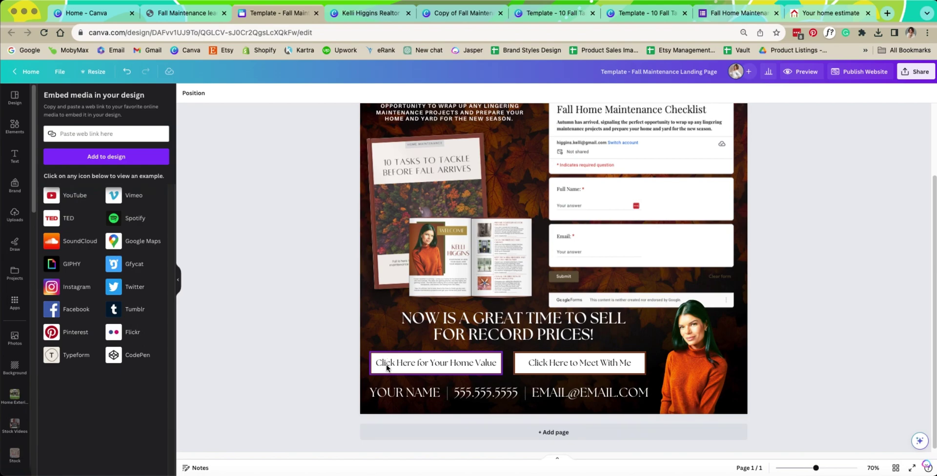
click(388, 367)
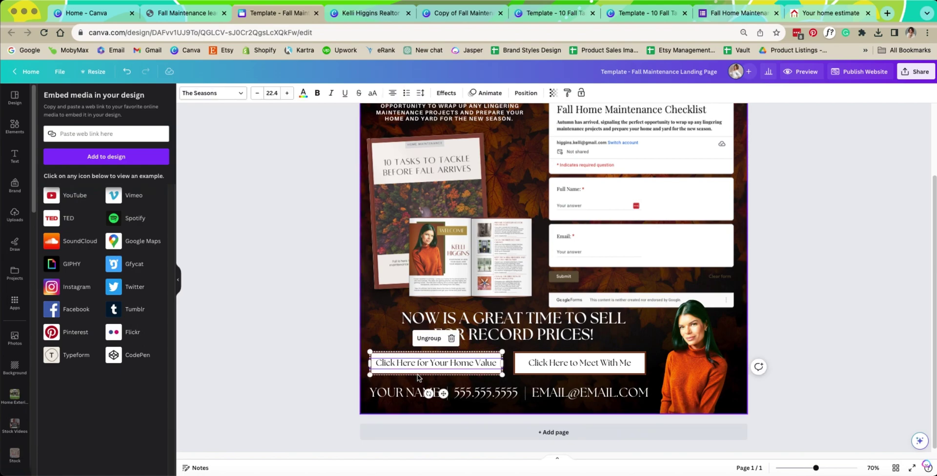
right_click(439, 362)
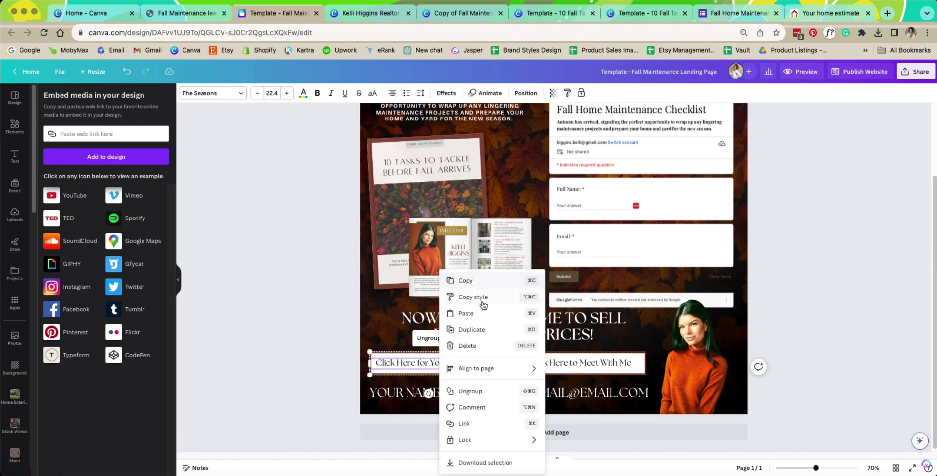
click(464, 424)
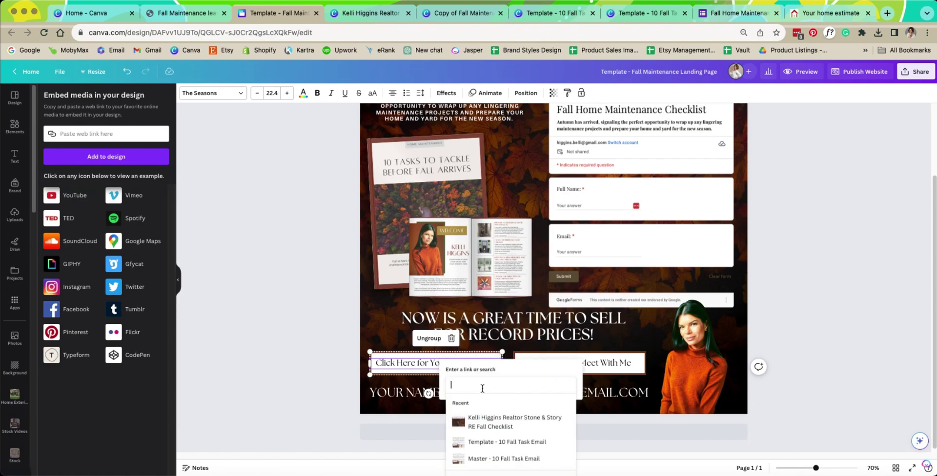
key(super+v)
key(Return)
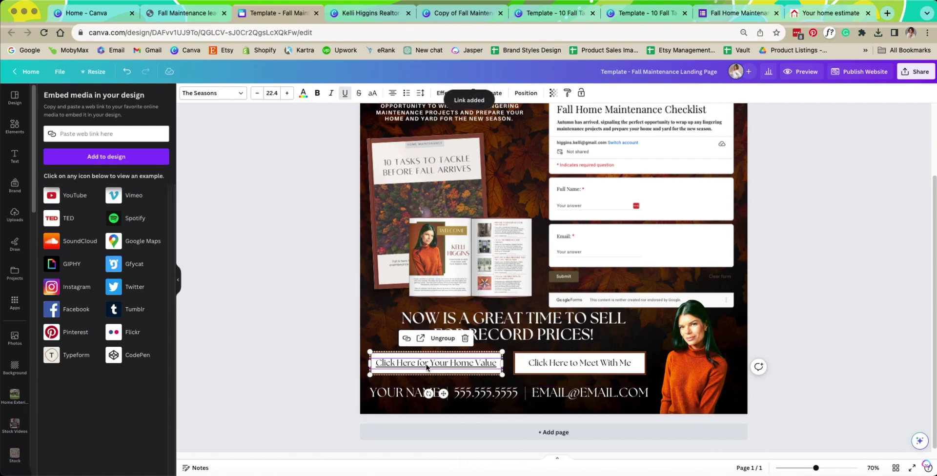
click(282, 338)
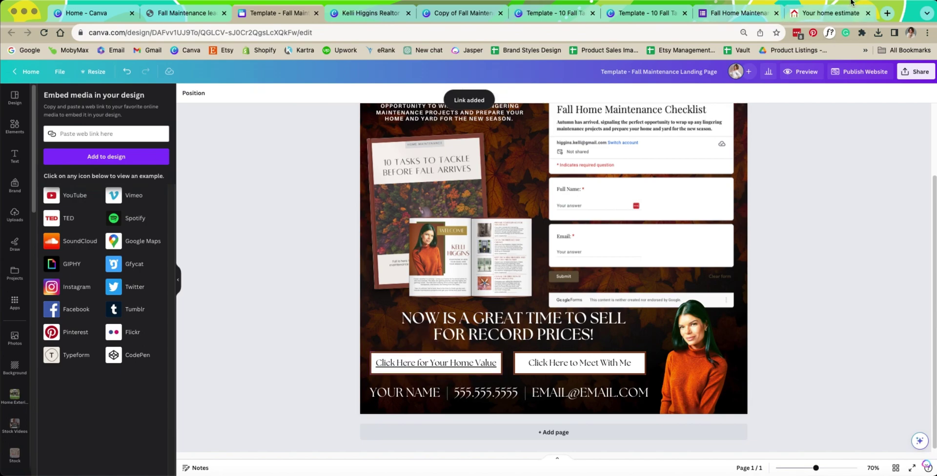
Step: Go from the valuation page back to the Stone & Story home page, open Contact, and select the contact.php URL
click(838, 14)
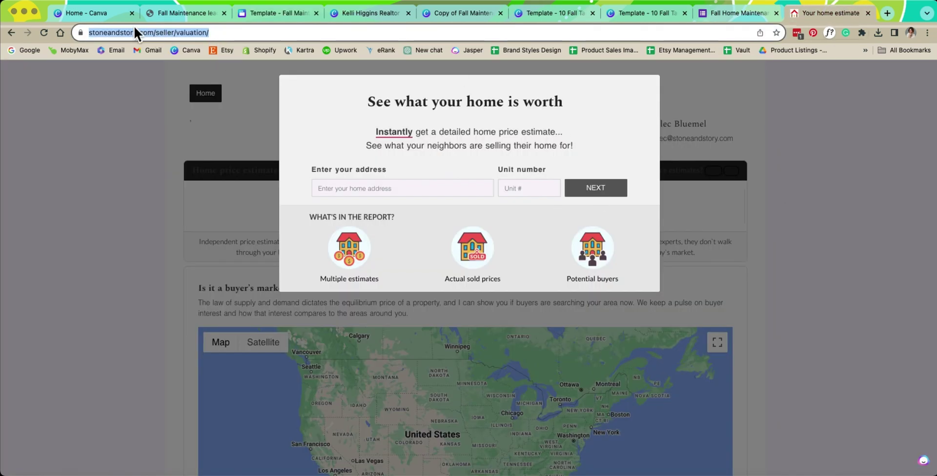
click(13, 33)
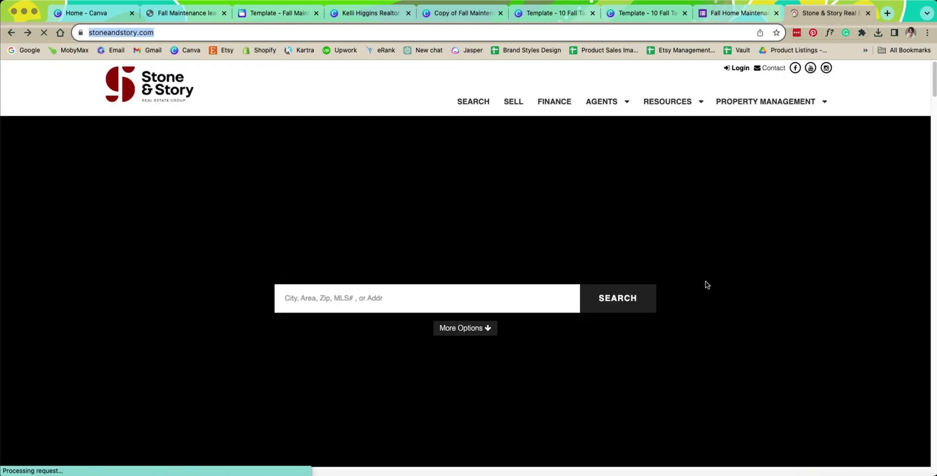
mouse_move(810, 113)
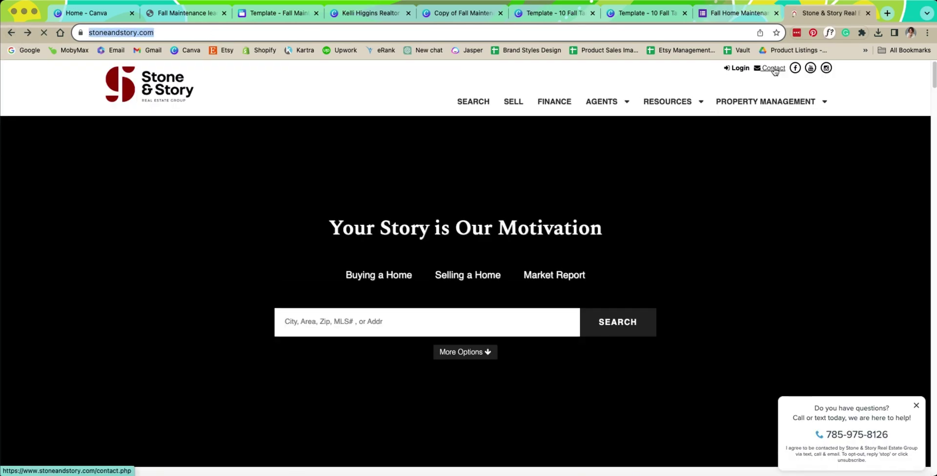
click(776, 68)
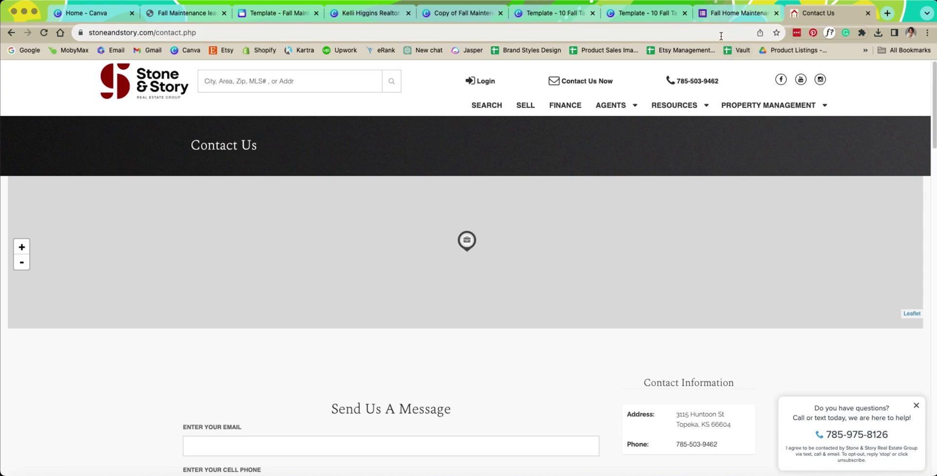
click(721, 33)
key(super+c)
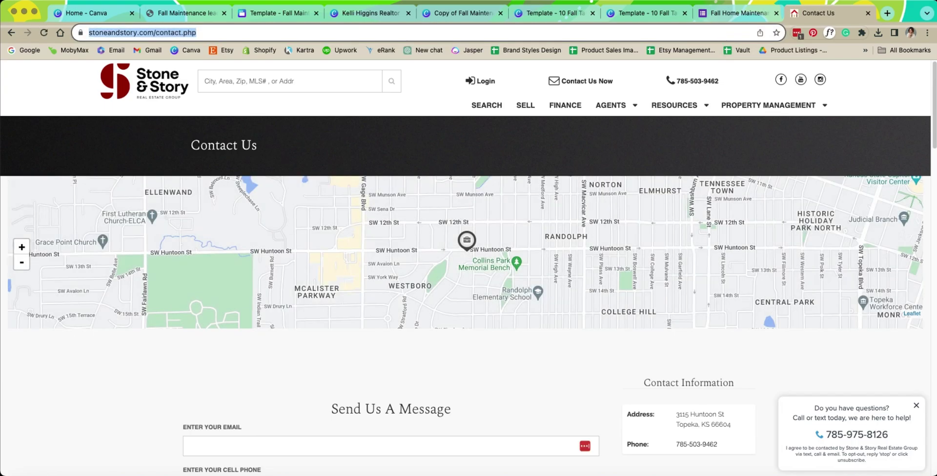
Step: Link the Click Here to Meet With Me button to the pasted contact.php URL
click(254, 13)
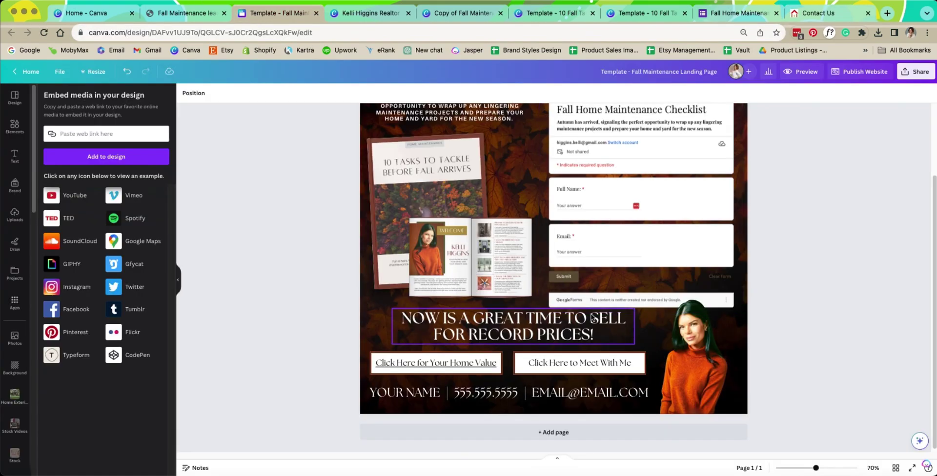
click(588, 367)
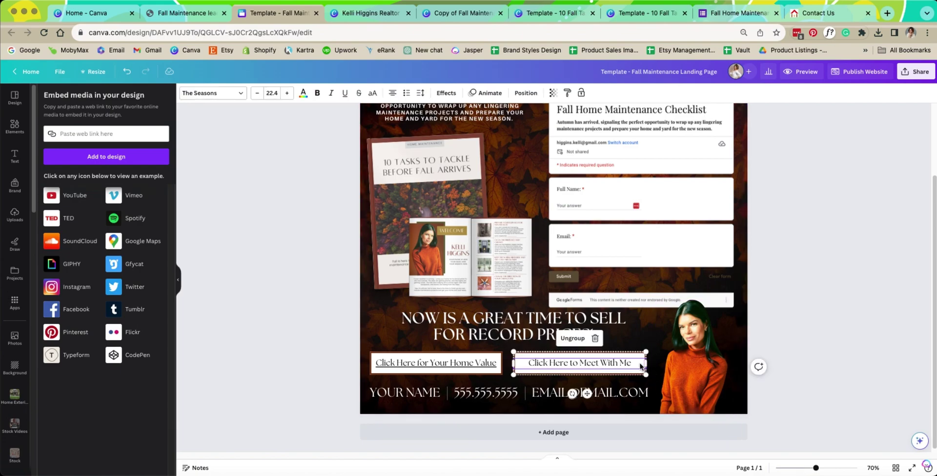
right_click(624, 361)
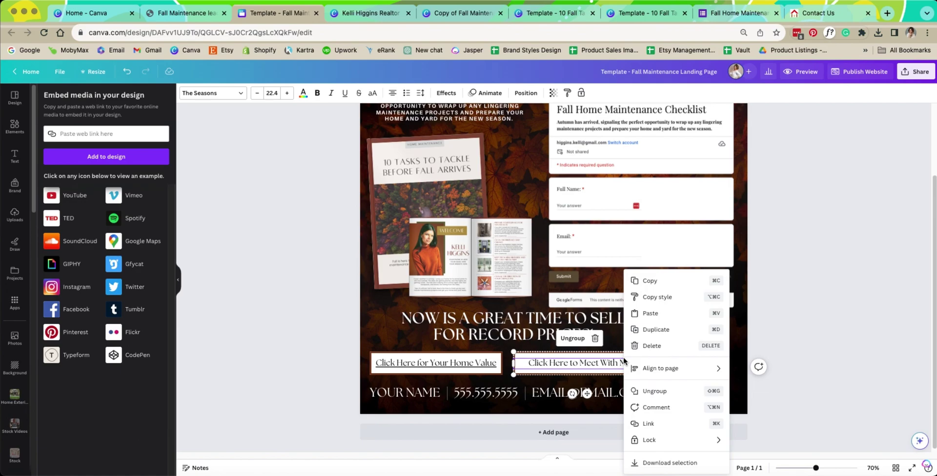
click(652, 423)
key(super+v)
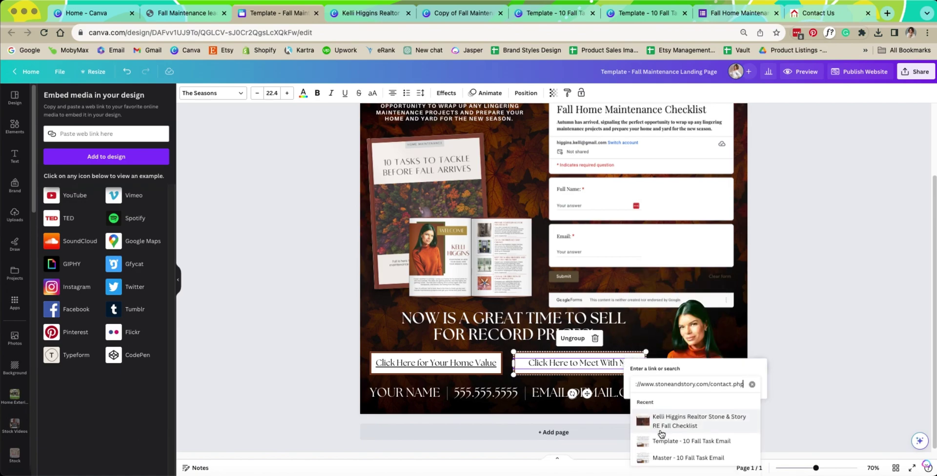
key(Return)
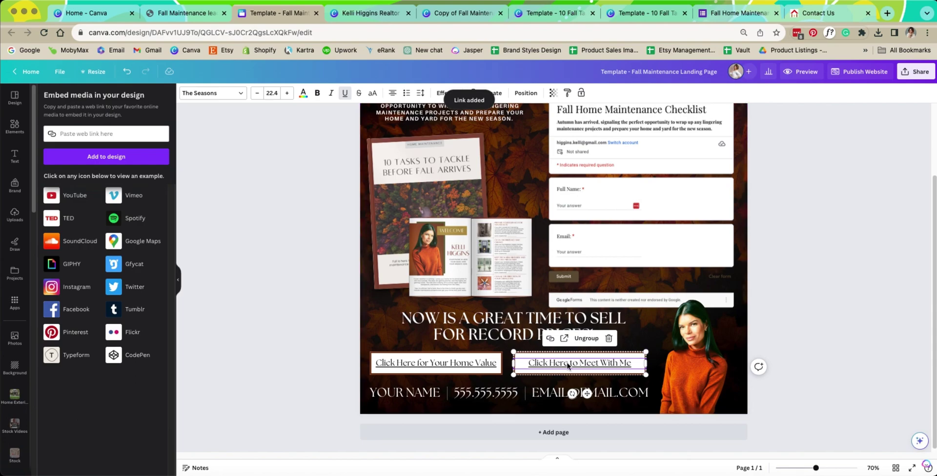
Step: Check the contact details line at the bottom and review the finished landing page
click(633, 401)
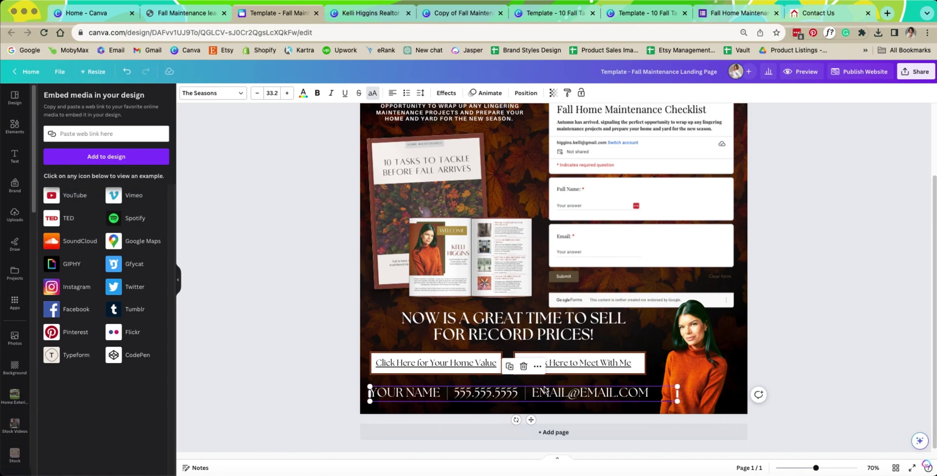
click(830, 361)
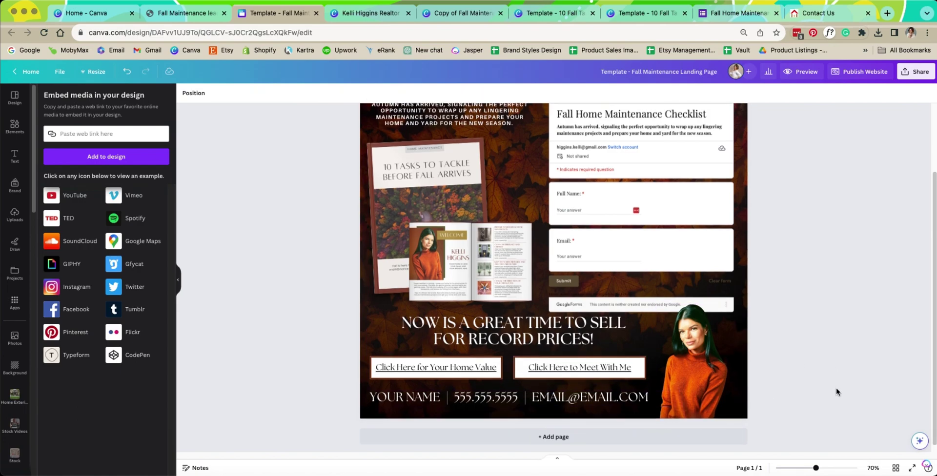
scroll(836, 387, up, 3)
scroll(836, 393, up, 1)
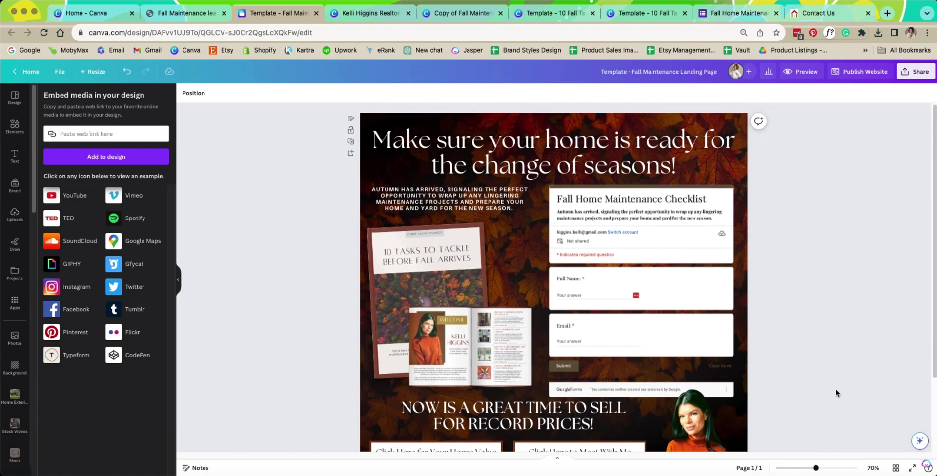
scroll(836, 388, down, 4)
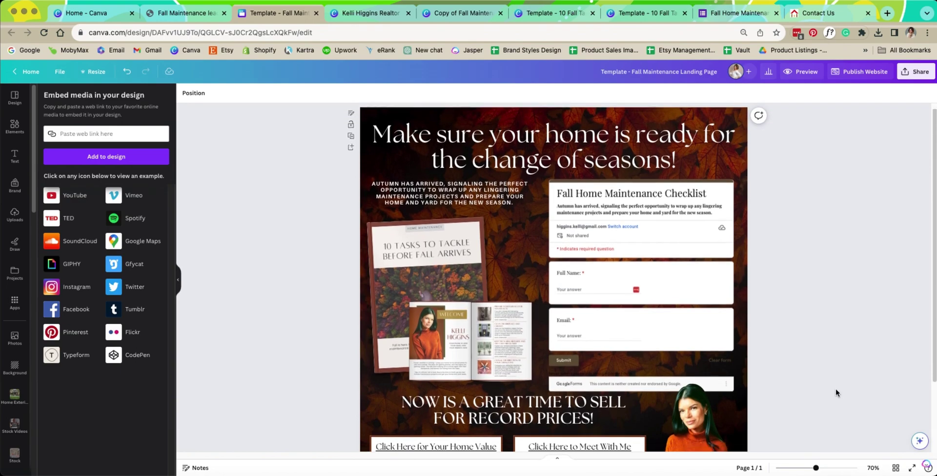
scroll(835, 388, up, 3)
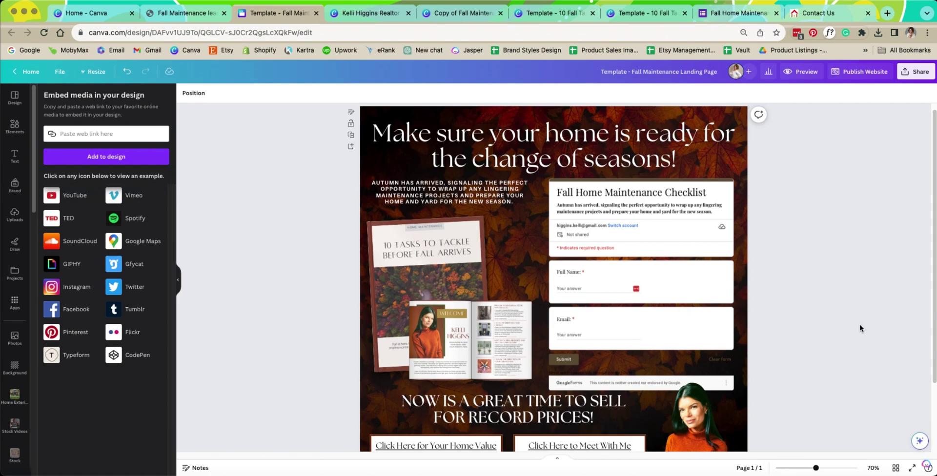
Step: Publish the page as a website without navigation on the free example528.my.canva.site domain
click(841, 74)
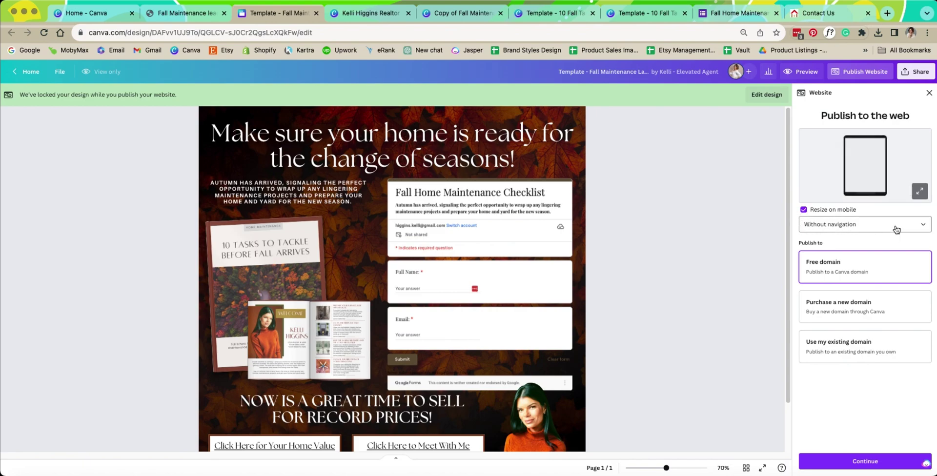
click(922, 226)
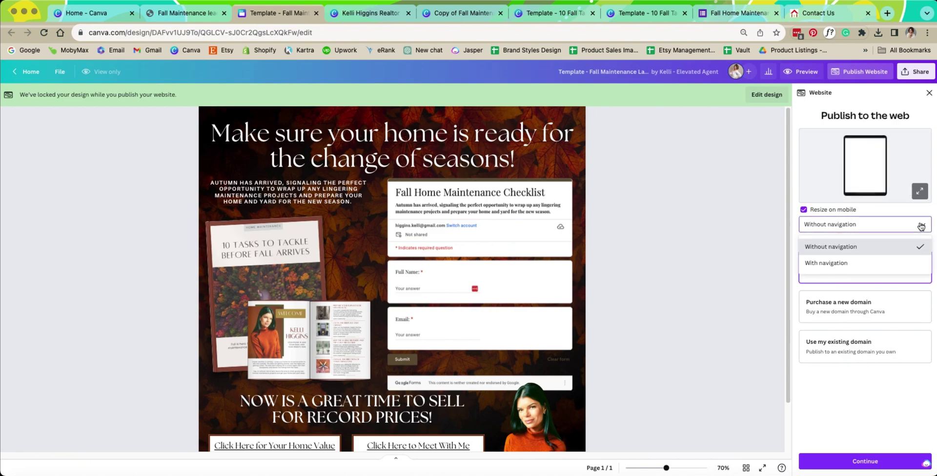
click(869, 262)
key(Up)
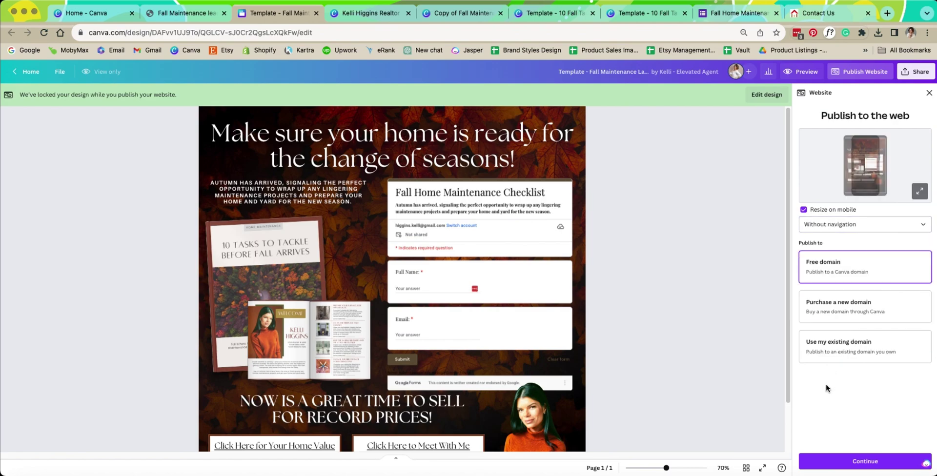
click(878, 462)
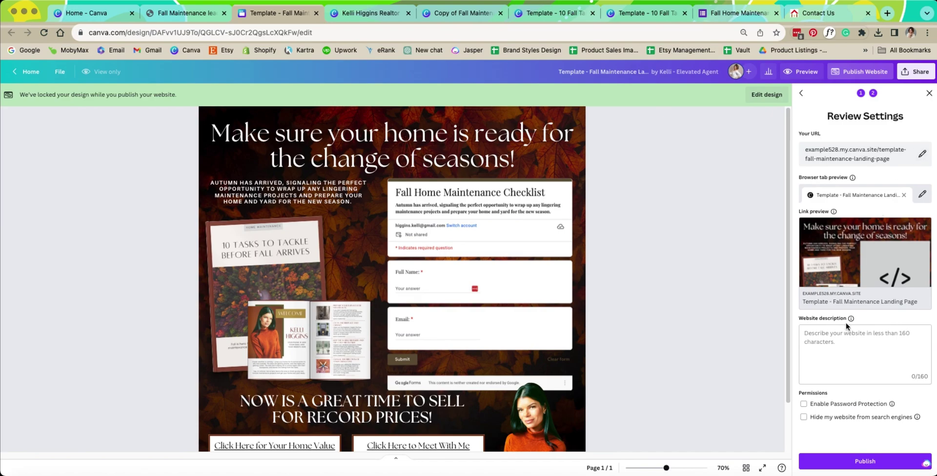
click(835, 344)
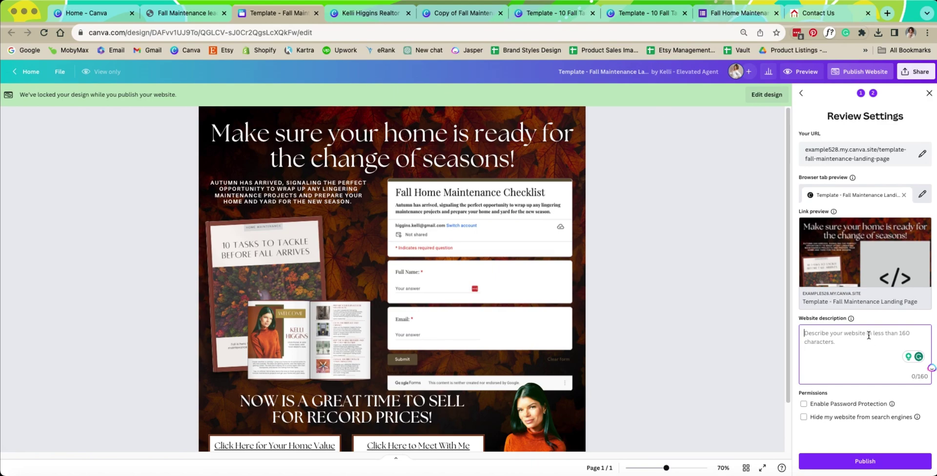
click(858, 461)
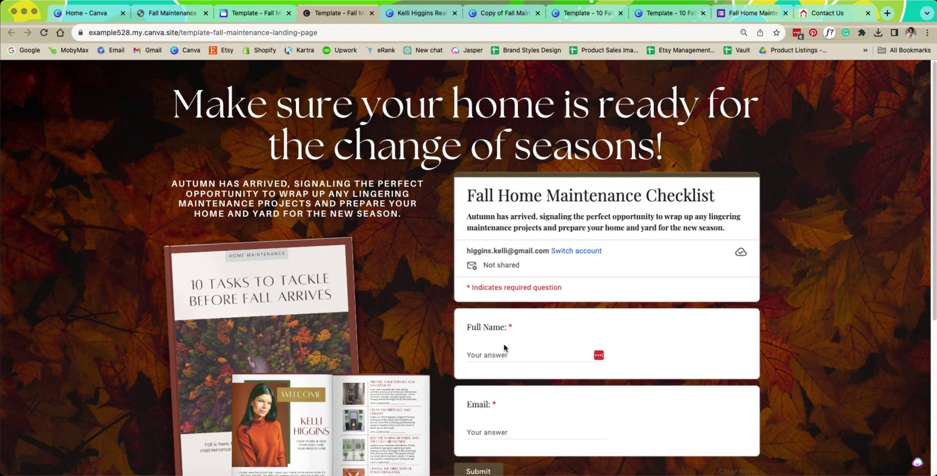
Step: Submit a test entry in the live form and open the confirmation's Drive download link in a new tab
scroll(495, 333, down, 3)
click(493, 291)
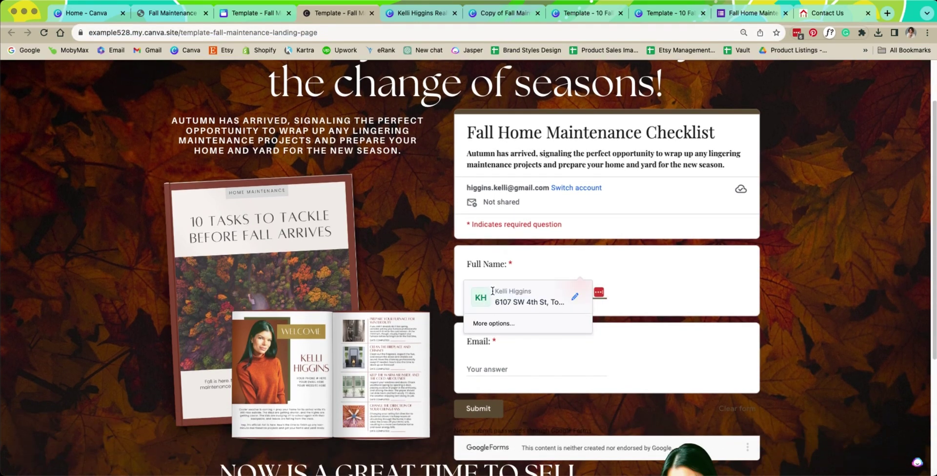
click(496, 298)
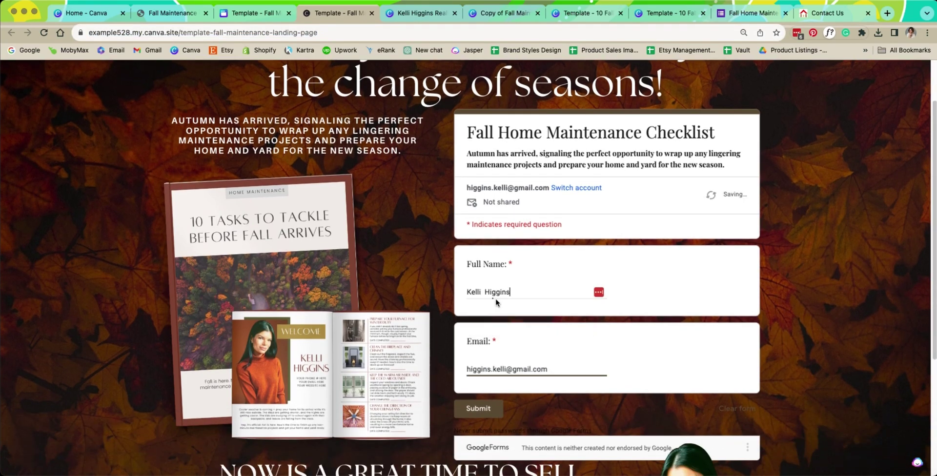
click(496, 413)
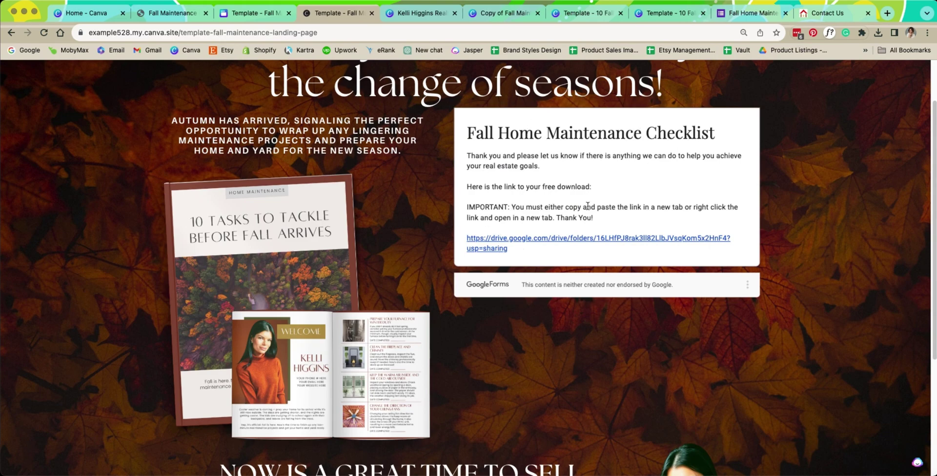
right_click(511, 239)
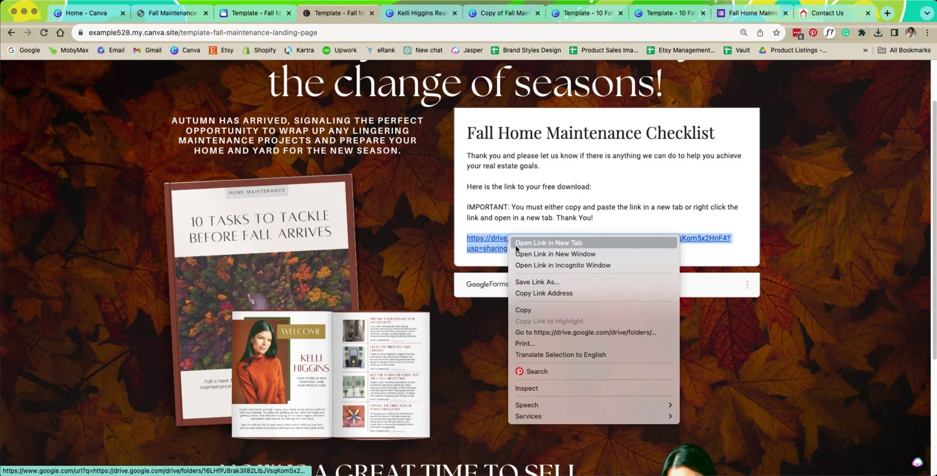
click(515, 244)
Step: Open a preview of the fall checklist PDF in the Drive folder
click(373, 15)
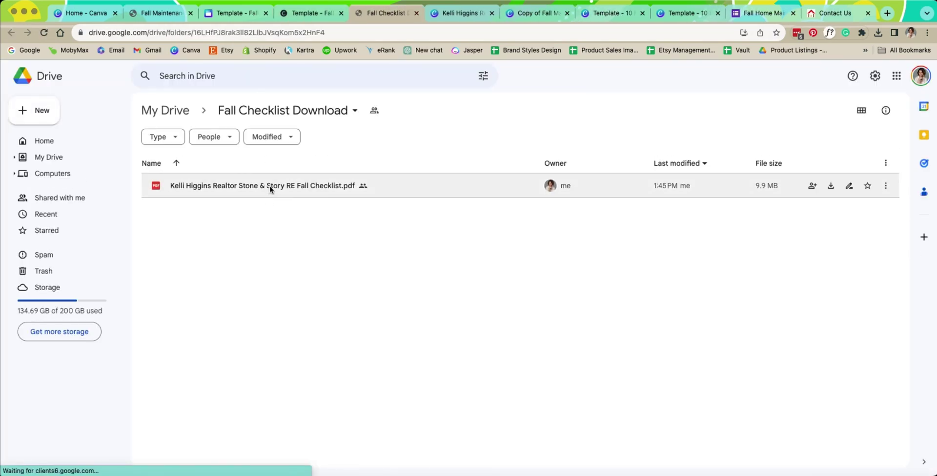
click(383, 188)
double_click(383, 188)
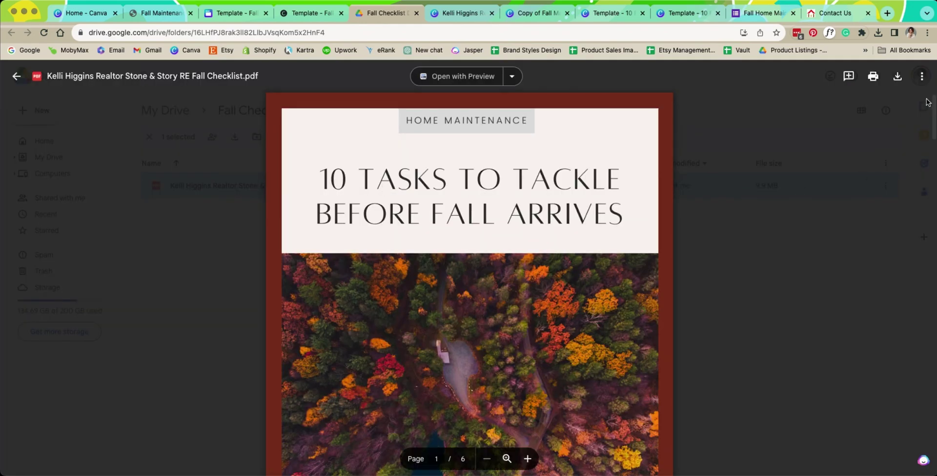
Step: Confirm the PDF is shared with 'Anyone with the link', then close the Drive tab
click(921, 76)
click(848, 101)
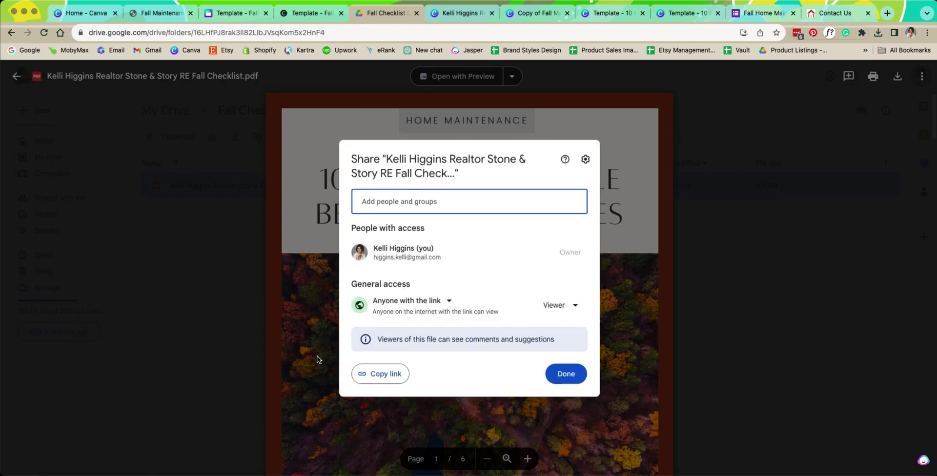
click(568, 375)
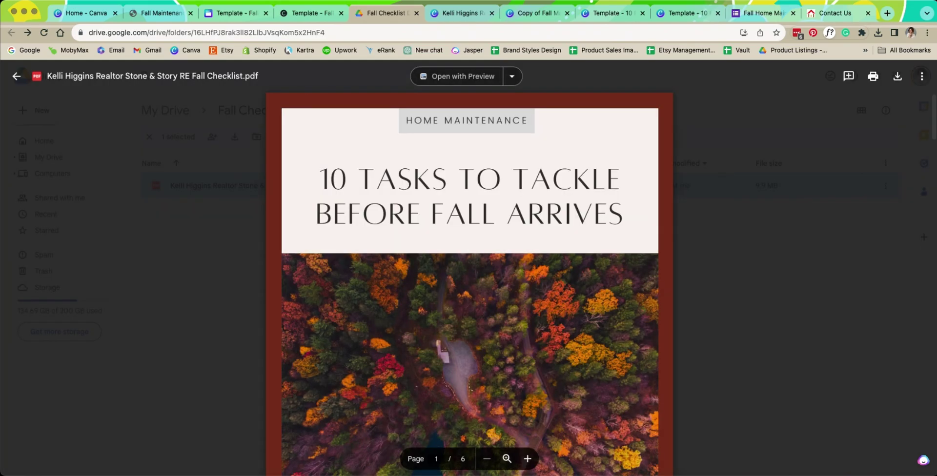
click(416, 13)
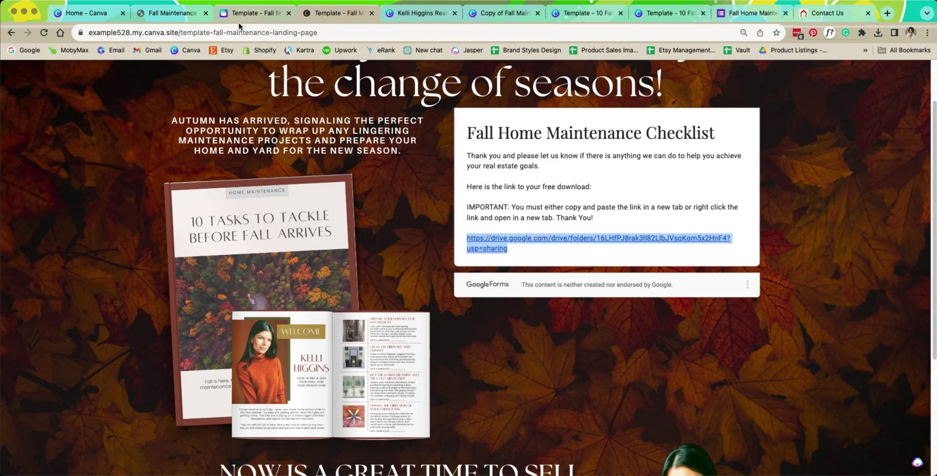
Step: Go to the 10 Fall Task Postcard template link and create an editable copy with Use template
click(11, 33)
click(221, 32)
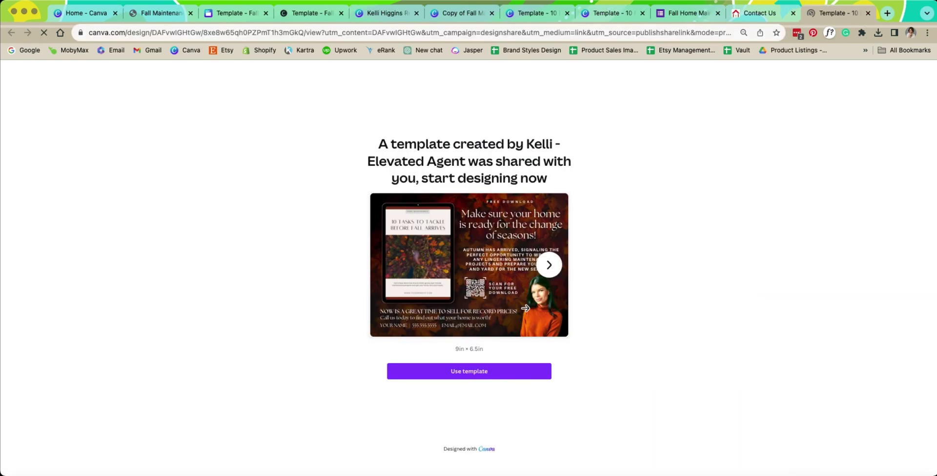
click(476, 371)
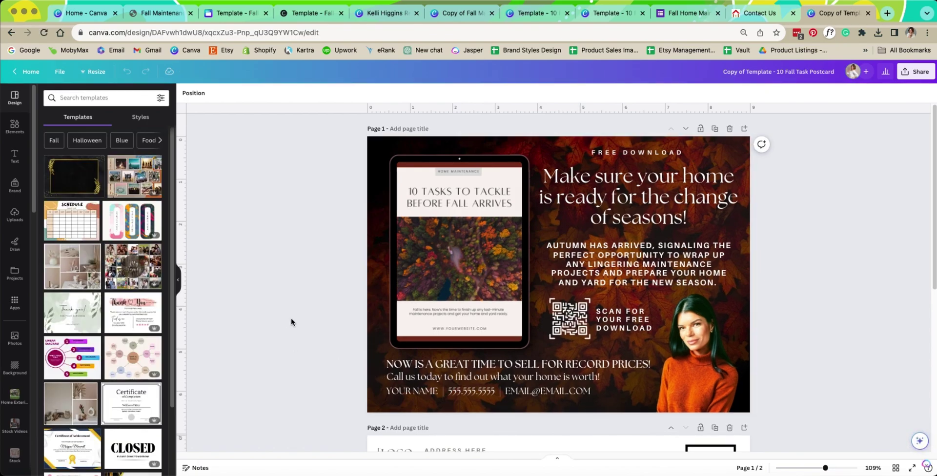
scroll(292, 321, down, 5)
scroll(293, 322, down, 3)
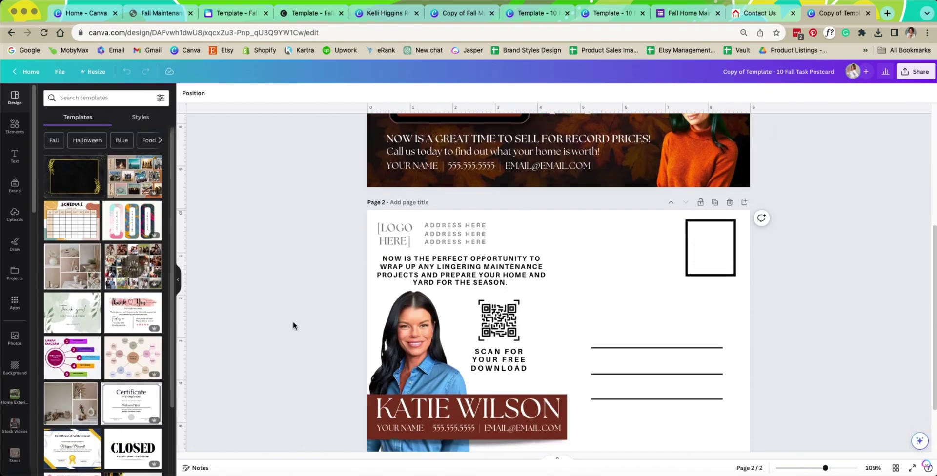
scroll(294, 325, up, 6)
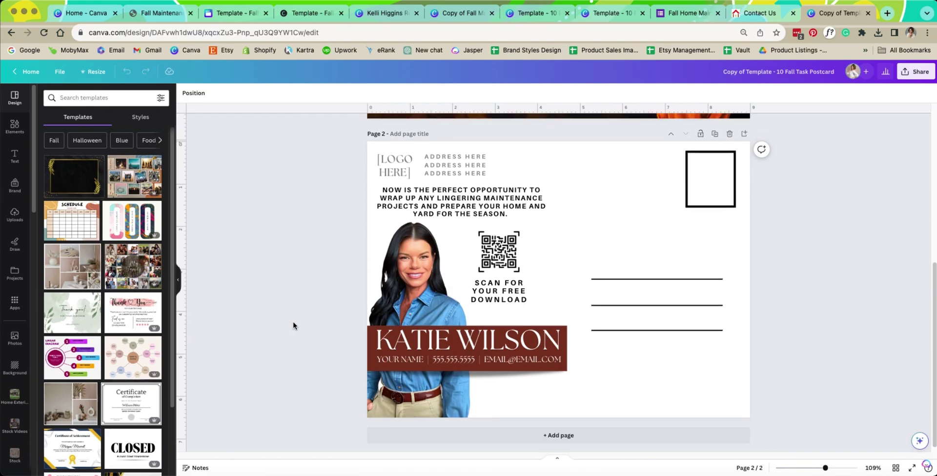
scroll(293, 326, up, 2)
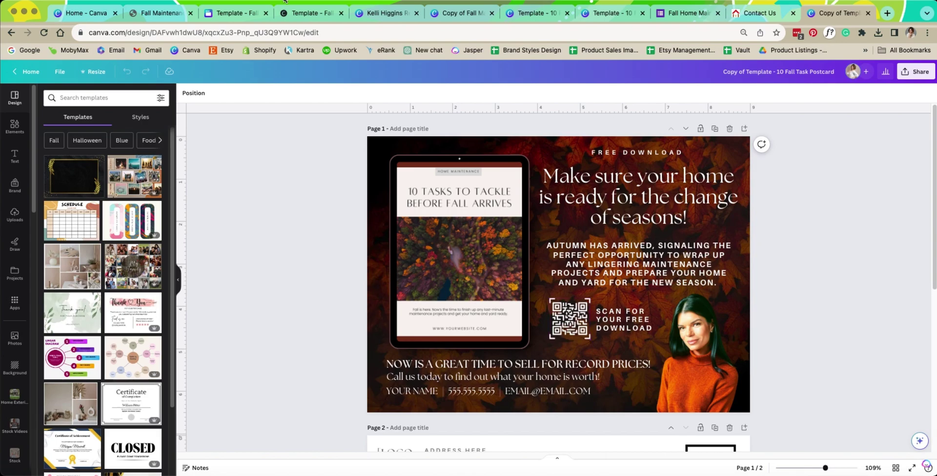
click(218, 14)
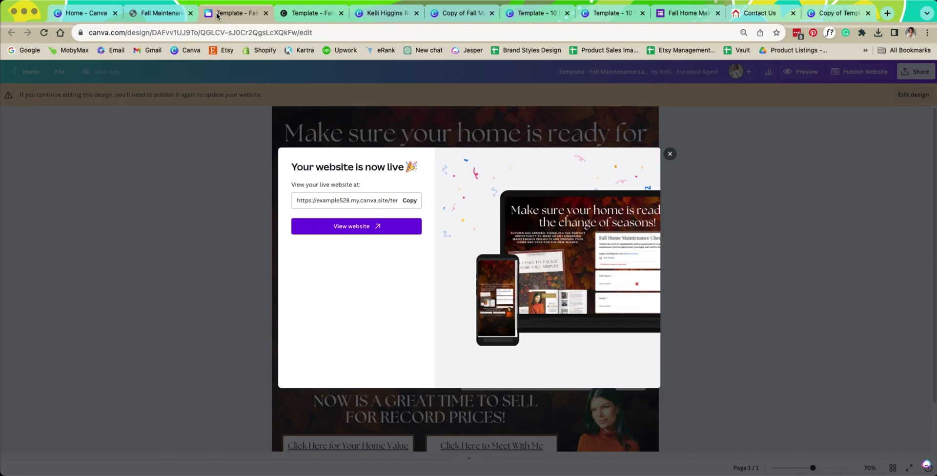
click(301, 14)
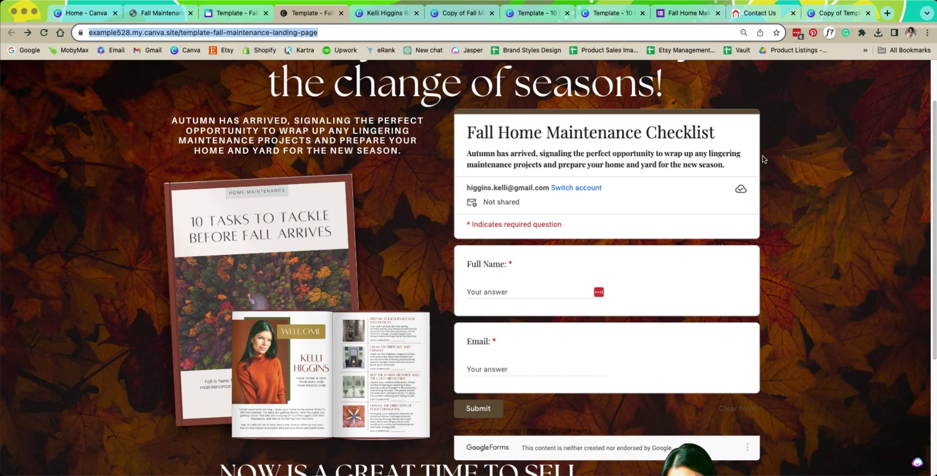
click(820, 16)
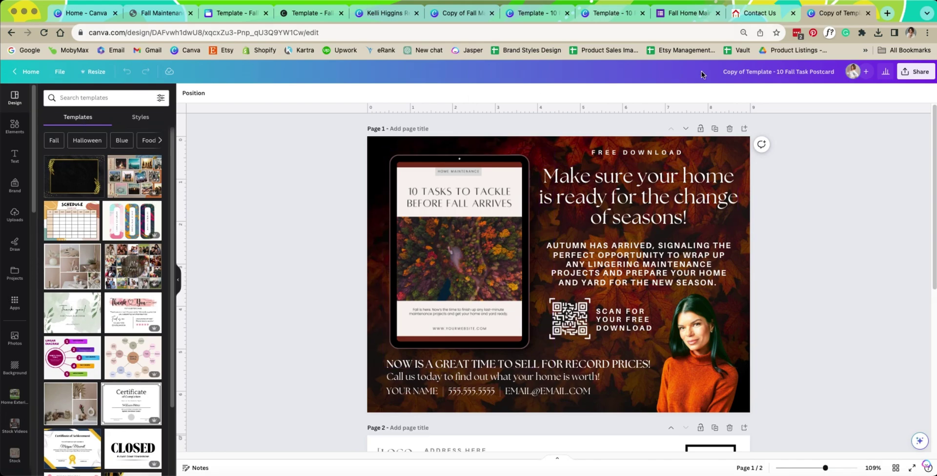
Step: Search Canva apps for 'qr' and open the QR Code app
click(14, 303)
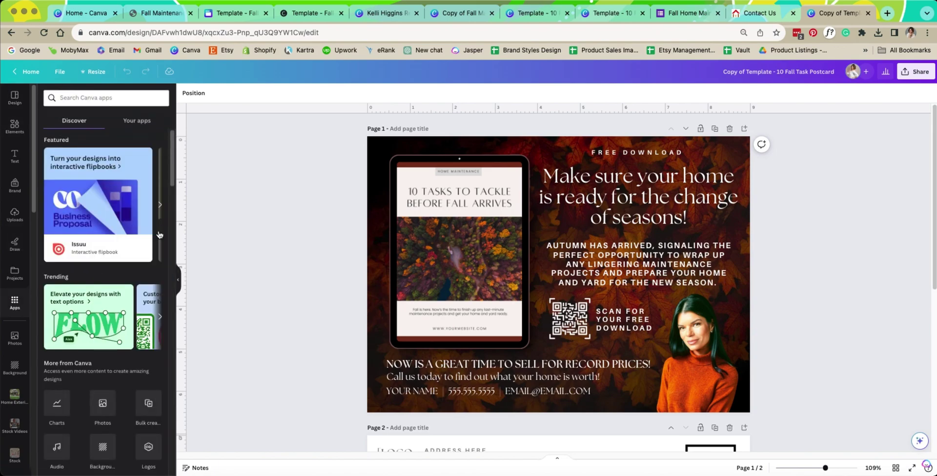
click(115, 99)
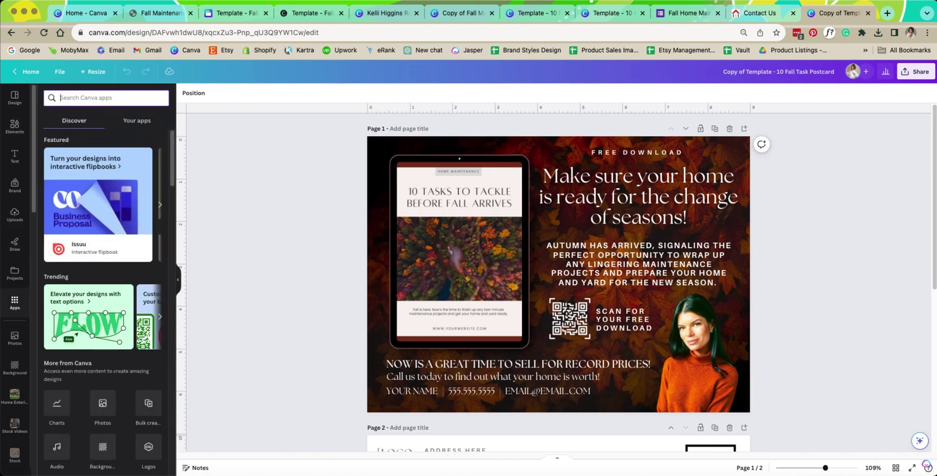
text(qr)
key(Return)
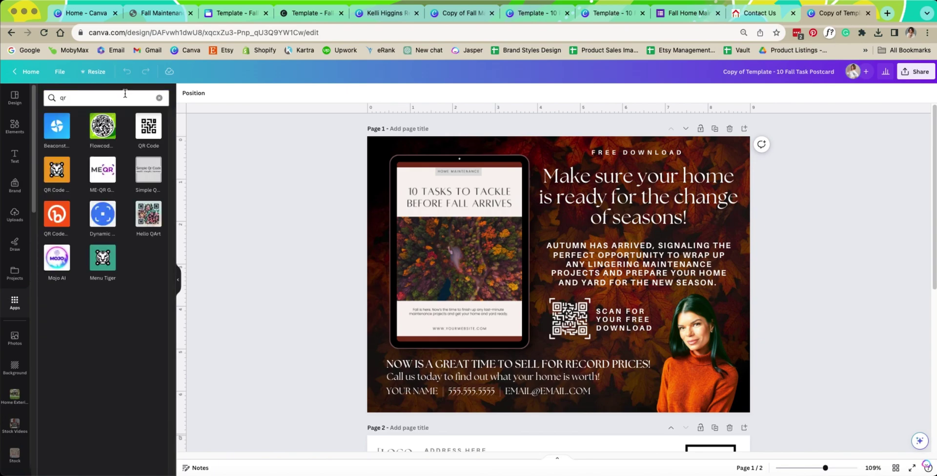
click(64, 165)
click(150, 136)
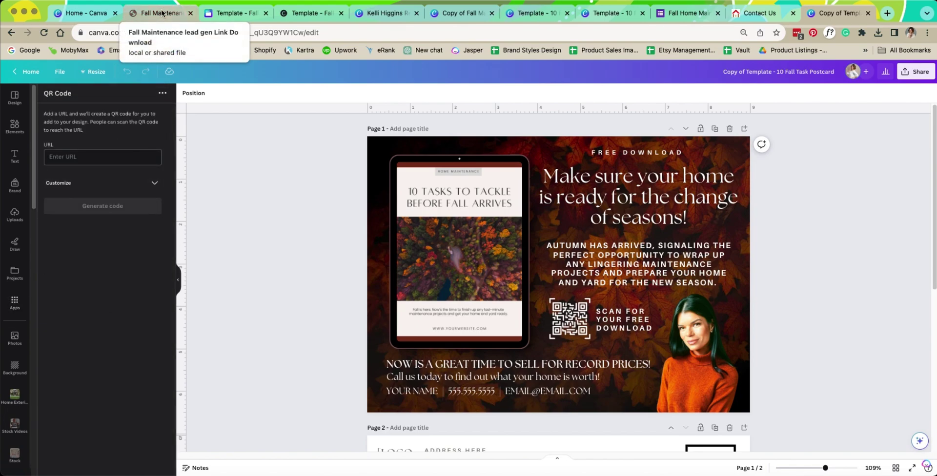
Step: Copy the published landing page's URL from the live site tab and return to the postcard
click(234, 13)
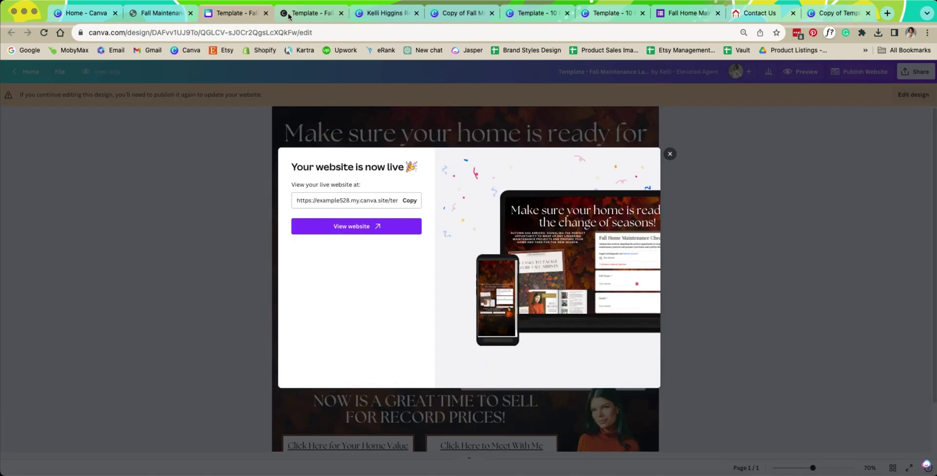
click(290, 15)
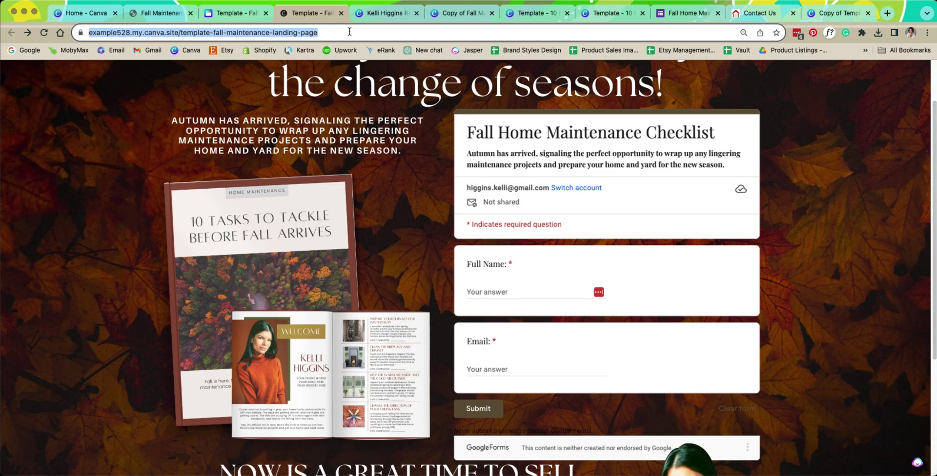
click(843, 19)
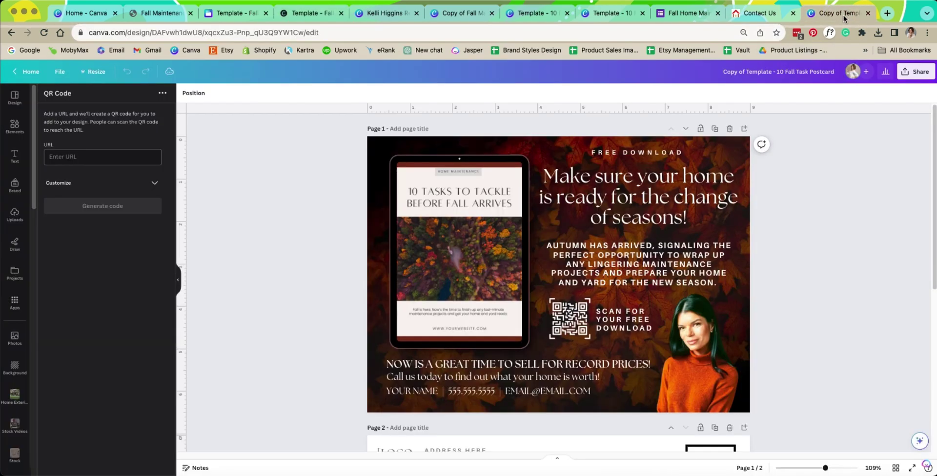
Step: Generate a QR code from the pasted landing page URL and delete the placeholder QR code
click(114, 156)
key(ctrl+v)
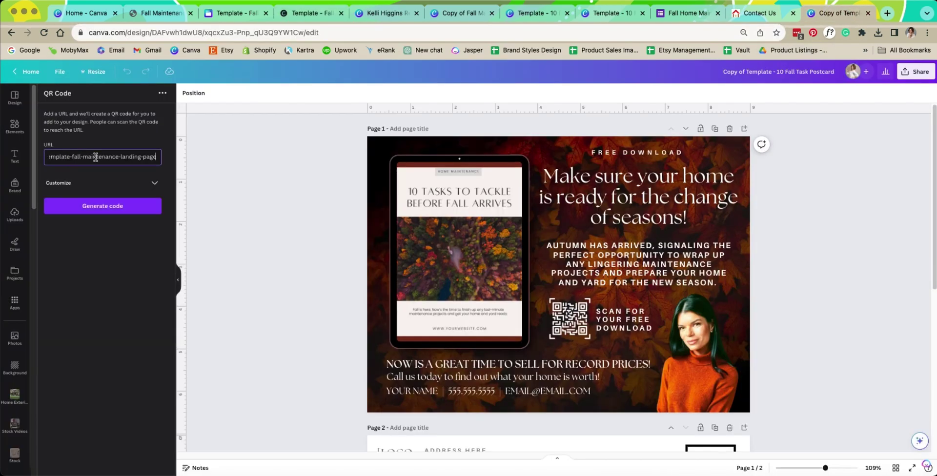
click(100, 213)
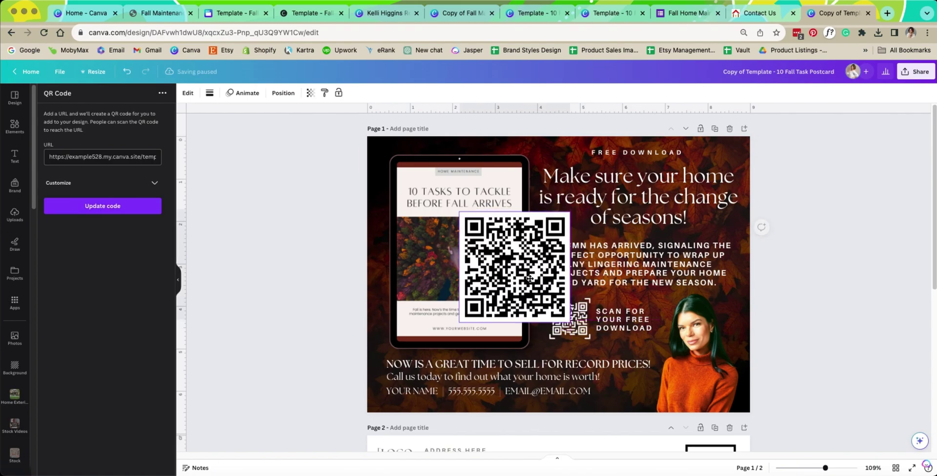
drag(530, 279, 619, 309)
click(583, 317)
key(Delete)
Step: Fit the new QR code into the old spot, nudge AUTUMN HAS ARRIVED up, and enlarge the caption
drag(648, 246, 608, 317)
drag(665, 266, 665, 258)
drag(564, 326, 565, 313)
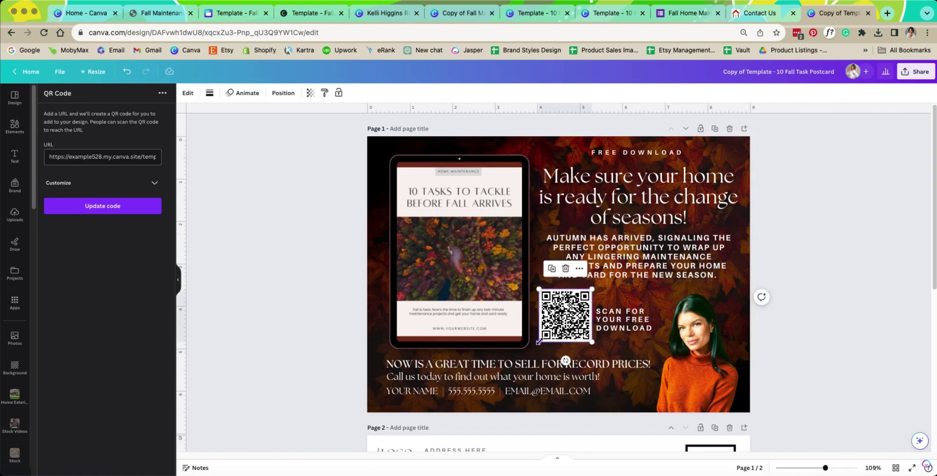
drag(539, 341, 535, 349)
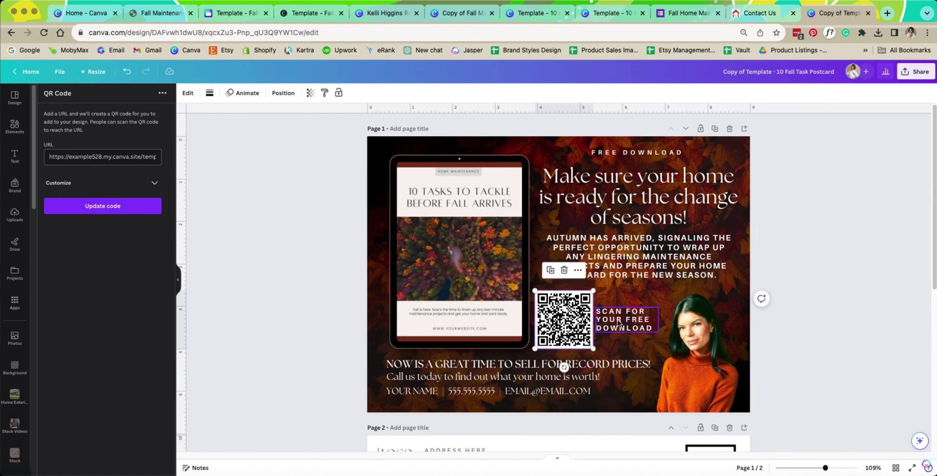
drag(619, 322, 675, 326)
drag(625, 302, 625, 310)
Step: Shift the woman's photo slightly right and enlarge the SCAN FOR YOUR FREE DOWNLOAD caption further
click(810, 299)
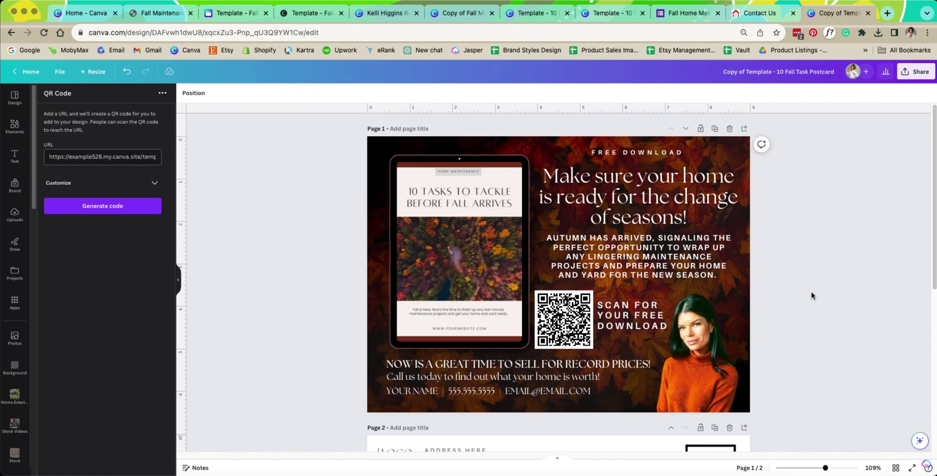
drag(725, 344, 735, 346)
click(676, 332)
drag(678, 333, 678, 337)
click(889, 327)
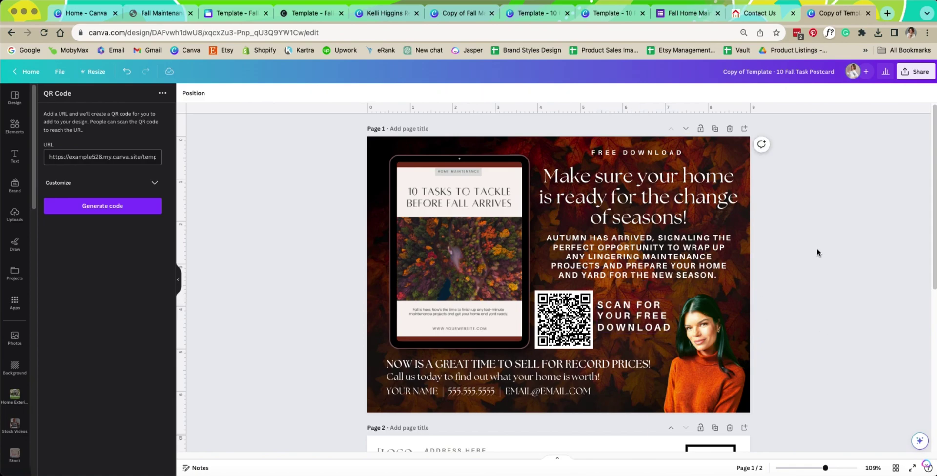
Step: Move the QR code and caption right together, then bring up the live landing page
click(555, 319)
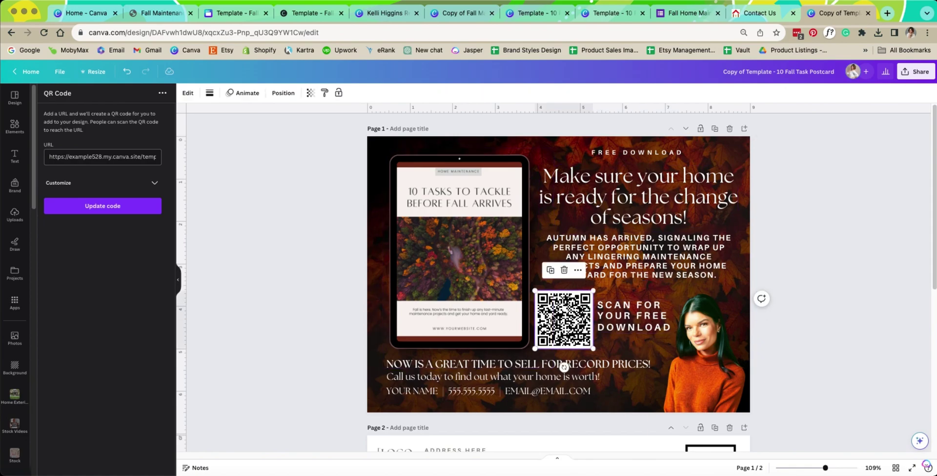
shift+click(617, 318)
drag(617, 318, 625, 317)
click(259, 233)
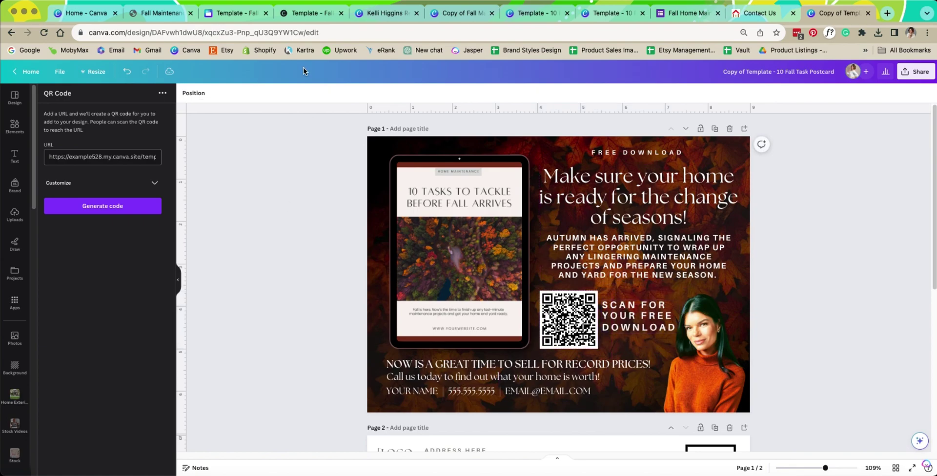
click(308, 17)
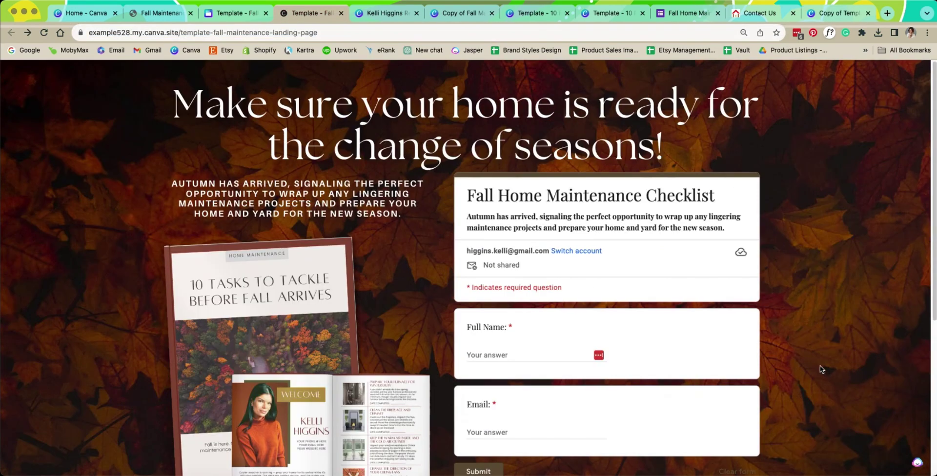